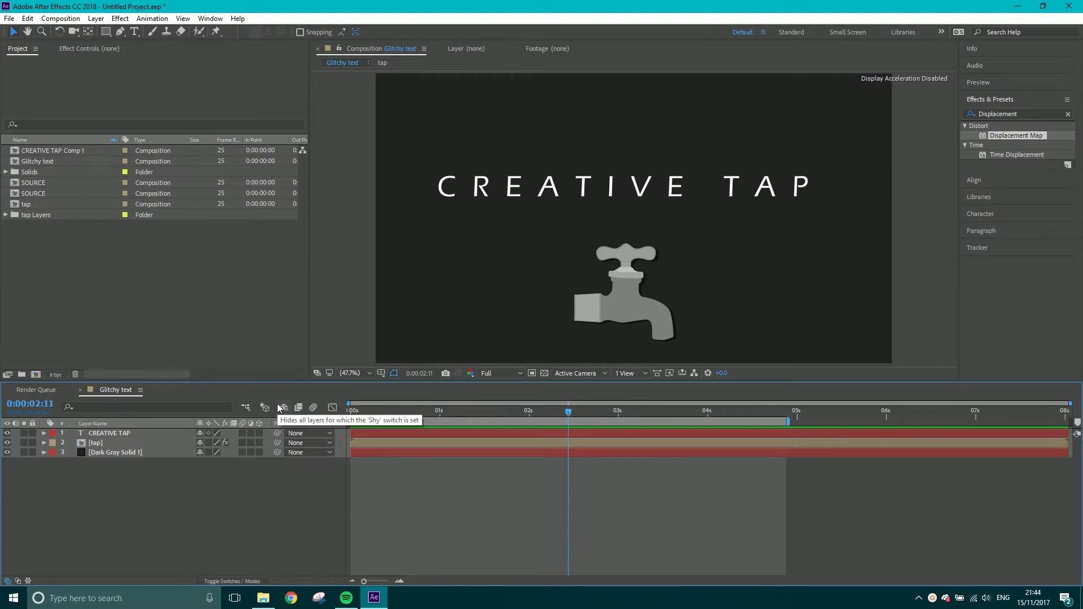
Scrub and play the Glitchy text comp to review the CREATIVE TAP animation
{"action": "left_click", "coordinate": [437, 409]}
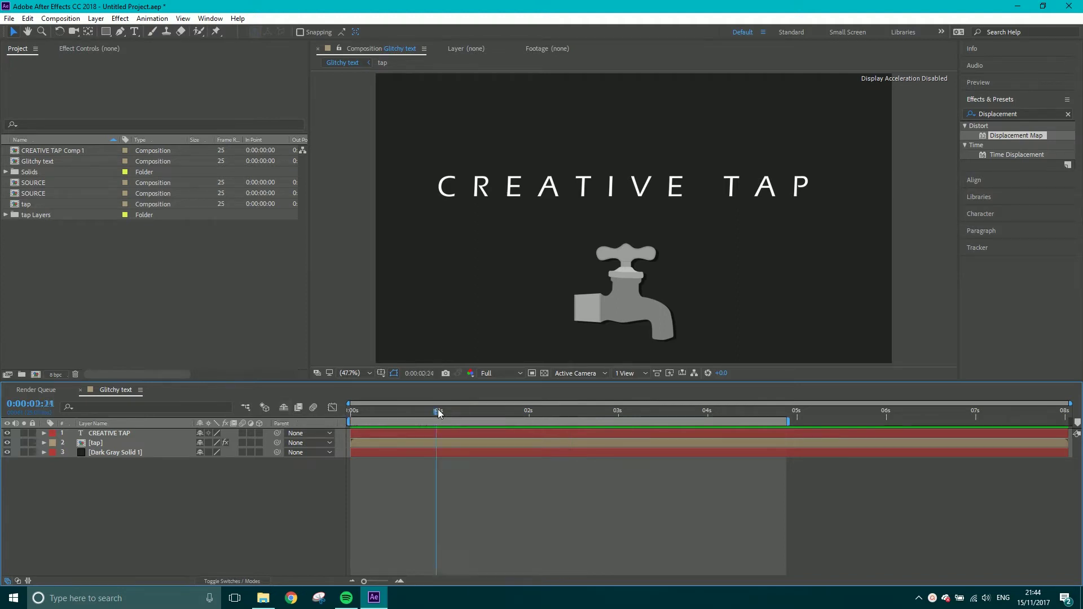
{"action": "left_click_drag", "start_coordinate": [437, 414], "coordinate": [350, 415]}
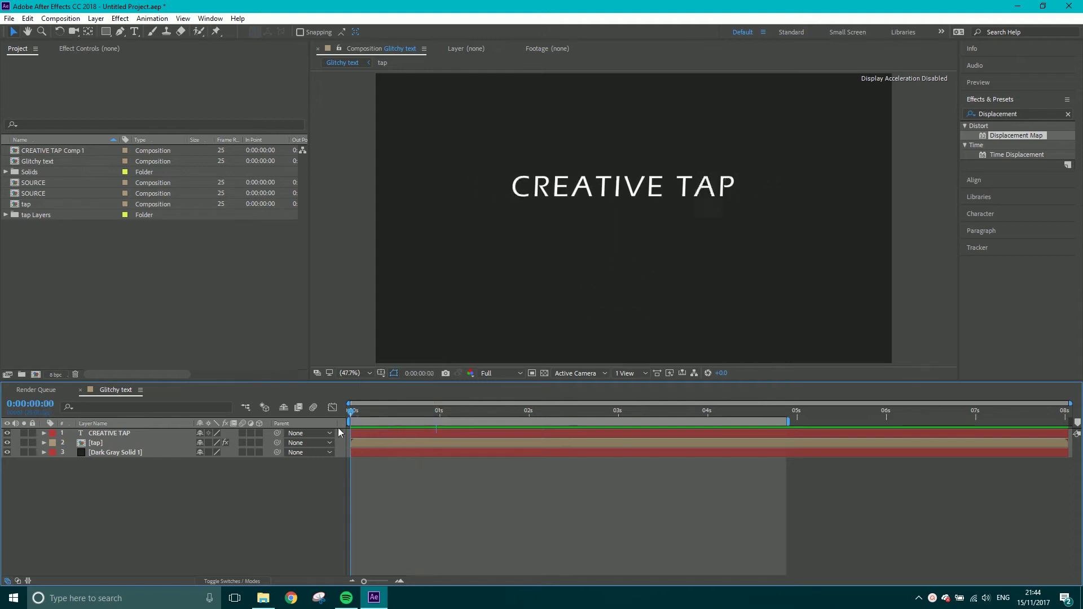
{"action": "key", "text": "space"}
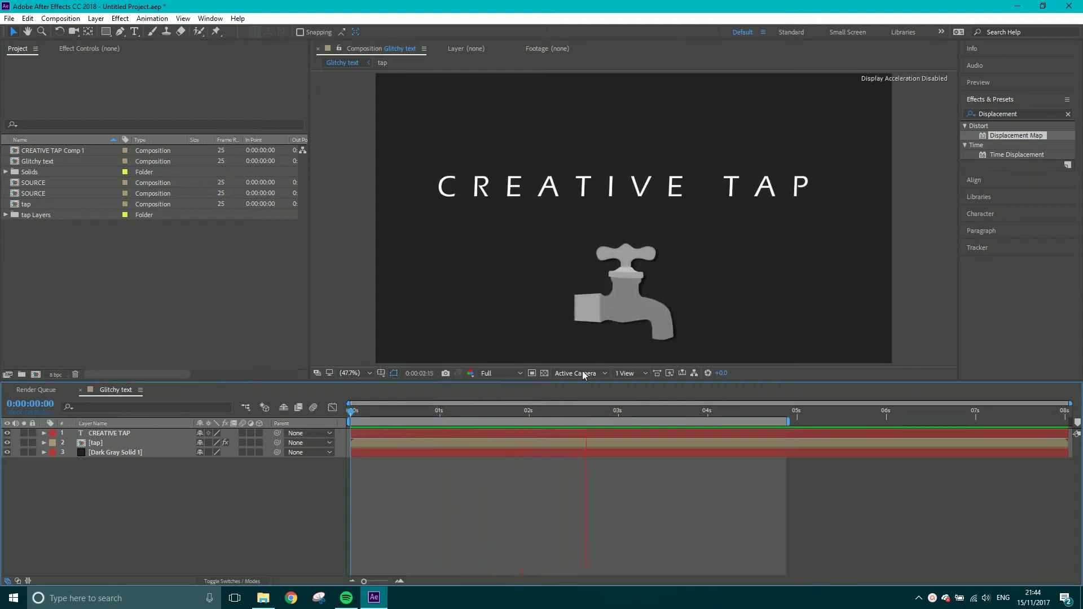
{"action": "key", "text": "space"}
{"action": "left_click_drag", "start_coordinate": [497, 410], "coordinate": [351, 411]}
{"action": "key", "text": "space"}
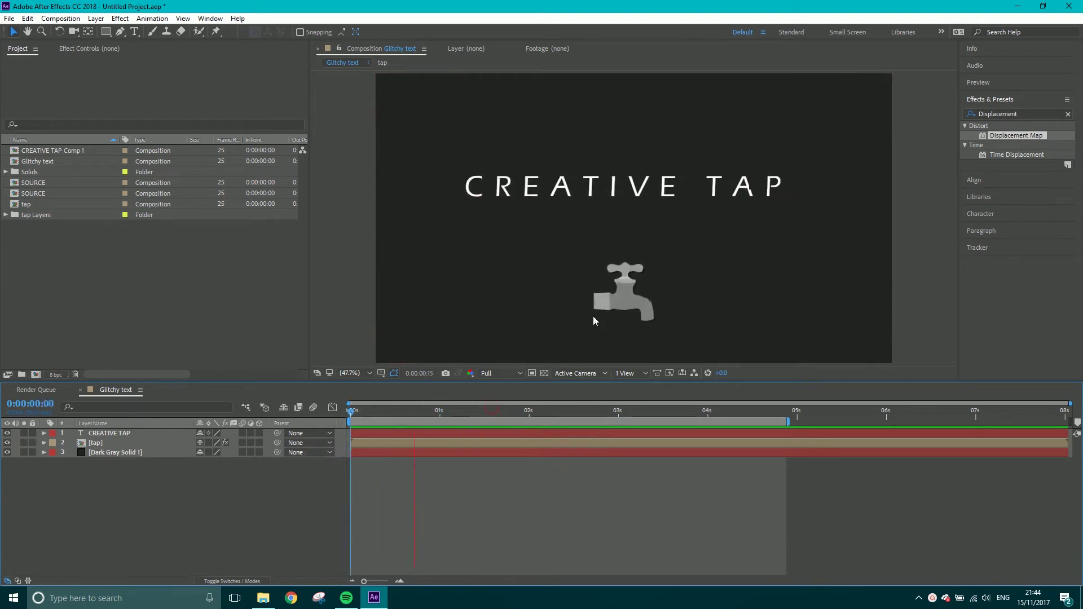
{"action": "key", "text": "space"}
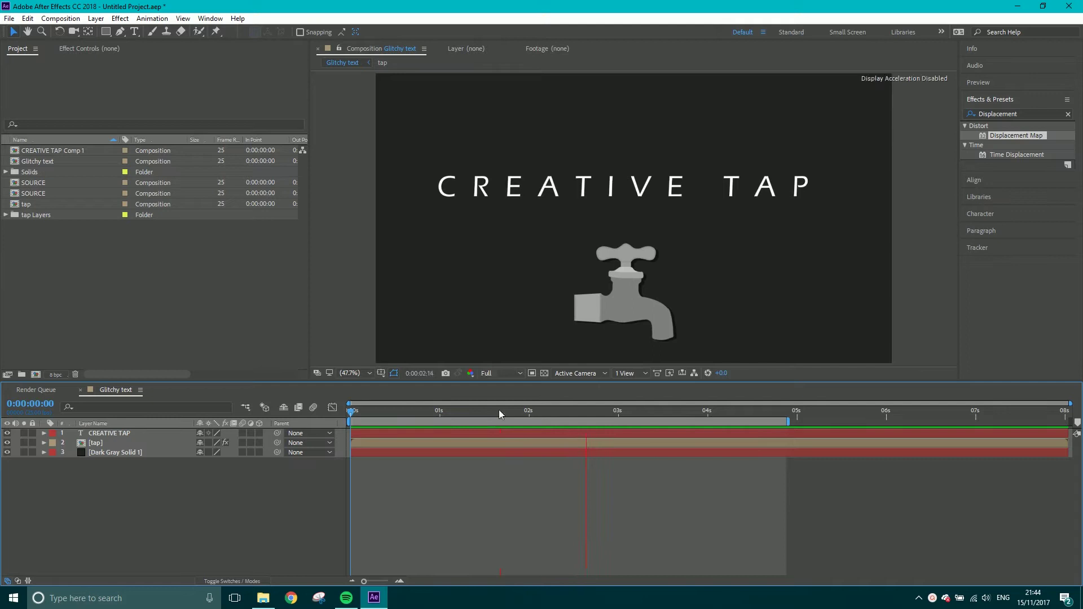
End the work area at 0:00:01:20 and play the shortened preview
{"action": "left_click_drag", "start_coordinate": [498, 409], "coordinate": [351, 417]}
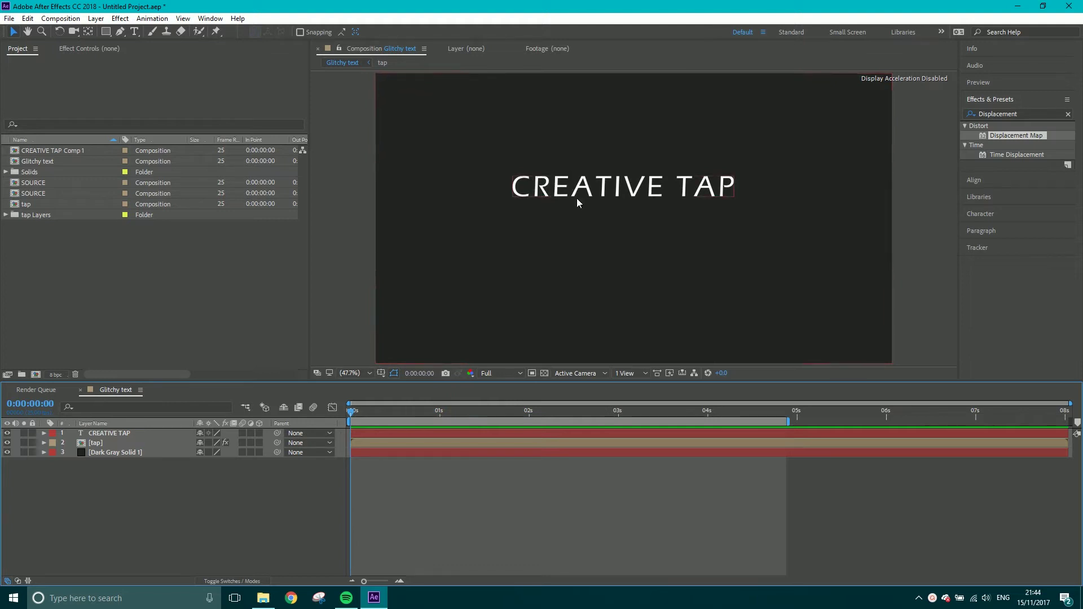
{"action": "key", "text": "space"}
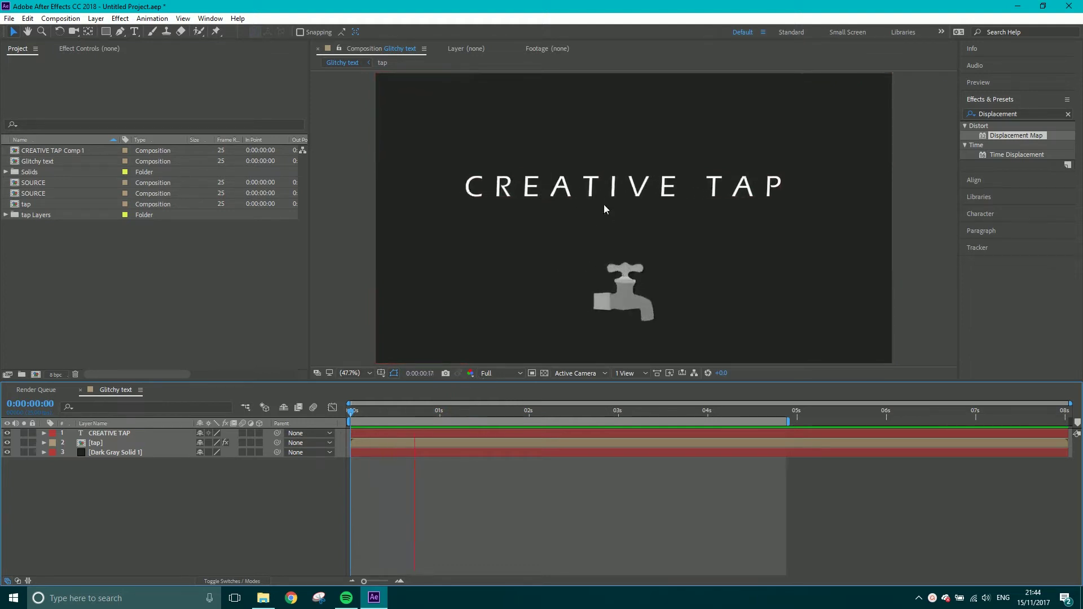
{"action": "left_click", "coordinate": [516, 419]}
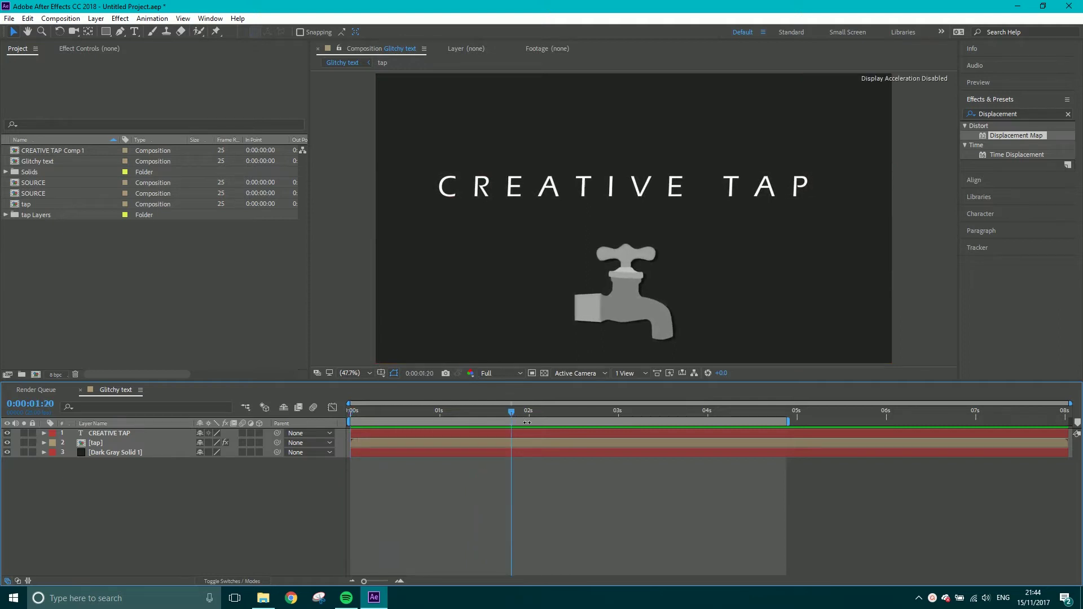
{"action": "key", "text": "n"}
{"action": "key", "text": "space"}
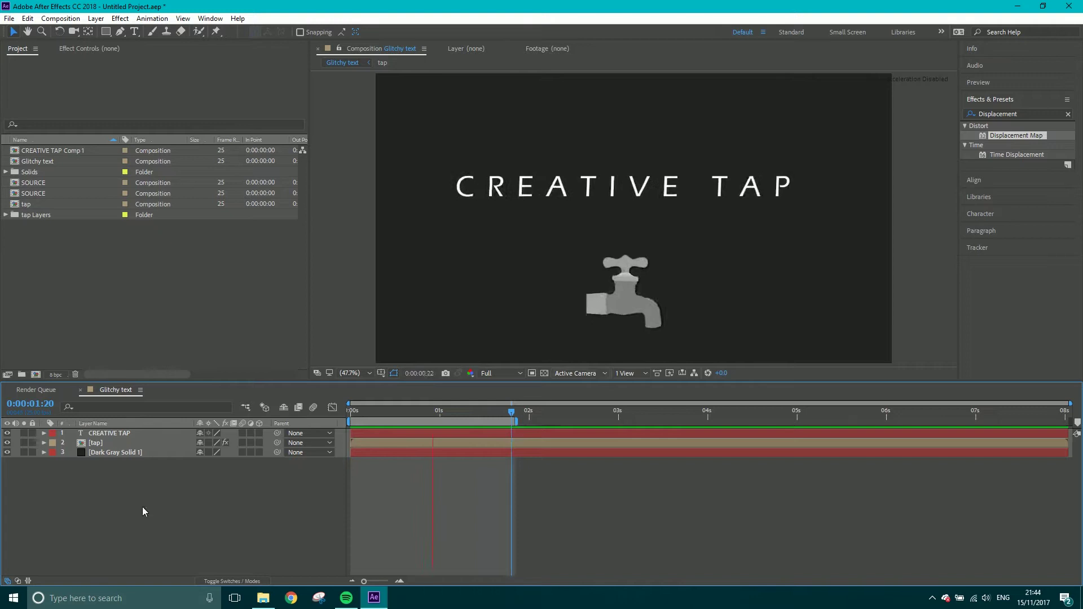
Stop playback, close the Glitchy text timeline, and start a new composition named Tracking Text
{"action": "key", "text": "space"}
{"action": "left_click", "coordinate": [80, 390]}
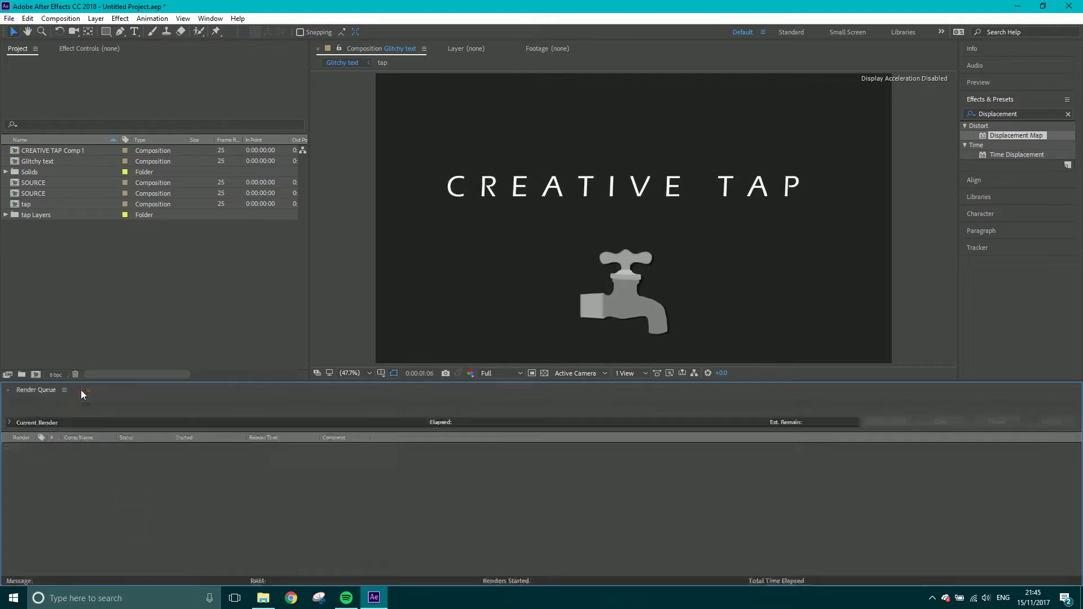
{"action": "left_click", "coordinate": [60, 18]}
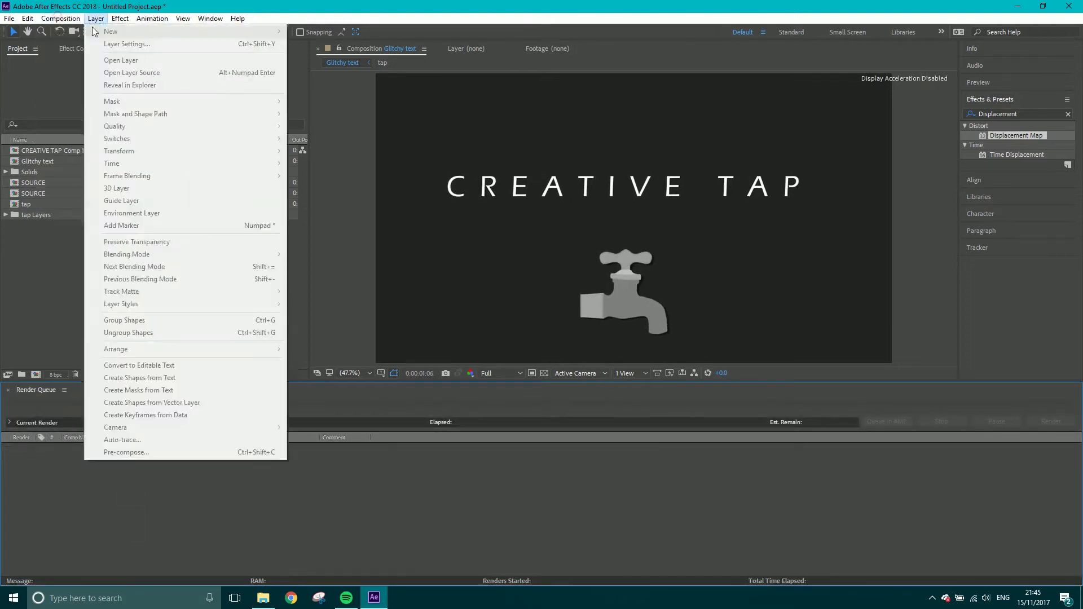
{"action": "left_click", "coordinate": [62, 33]}
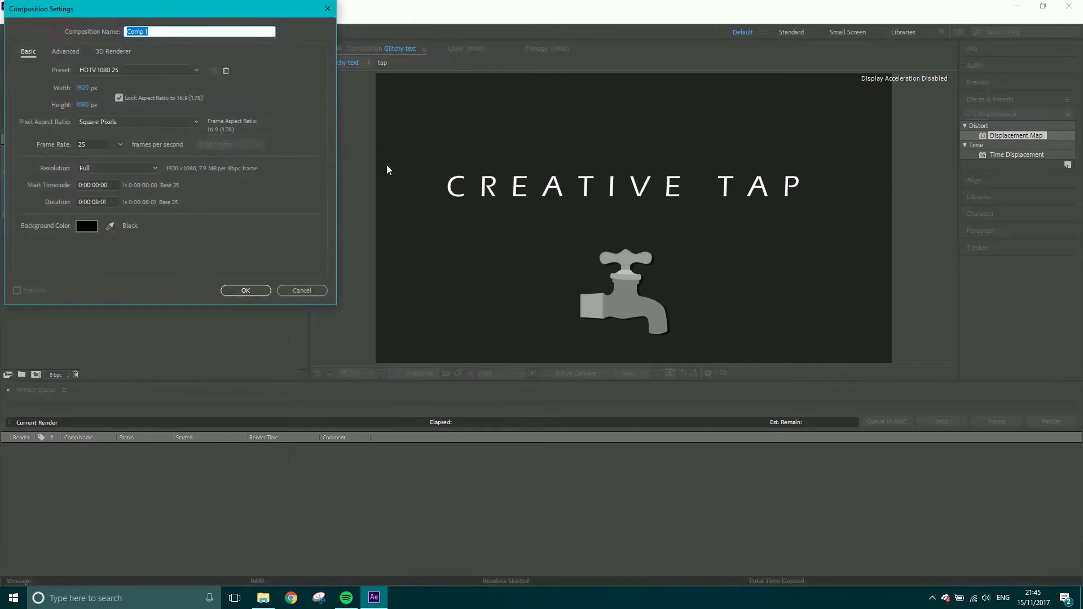
{"action": "type", "text": "T"}
Set the new 1920×1080, 25 fps composition's duration to 0:00:05:00 and create it
{"action": "left_click", "coordinate": [101, 201]}
{"action": "key", "text": "BackSpace"}
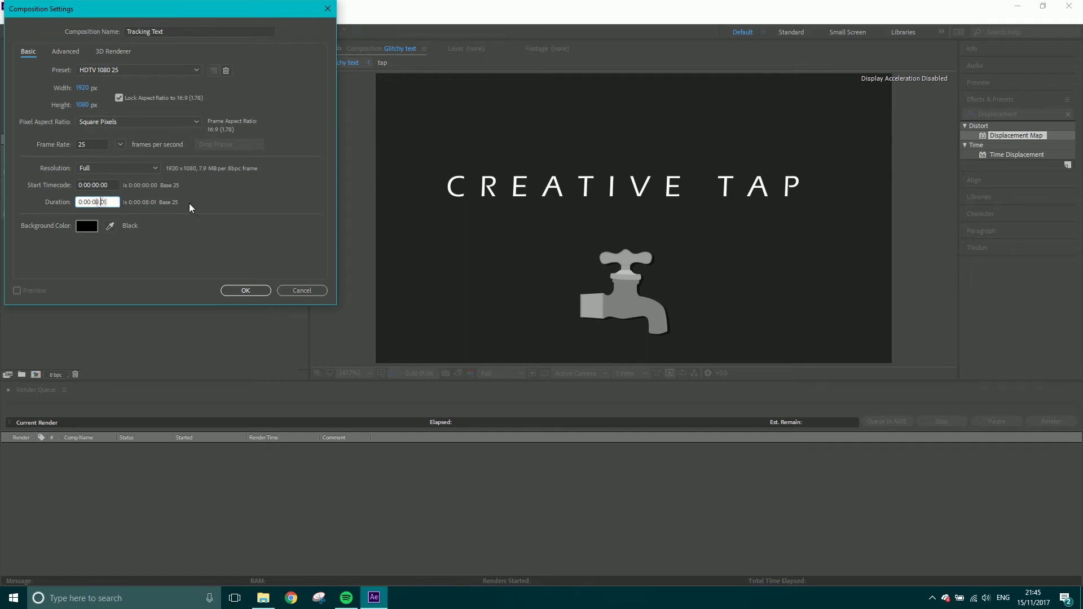
{"action": "type", "text": "0"}
{"action": "key", "text": "BackSpace"}
{"action": "type", "text": "10"}
{"action": "key", "text": "BackSpace"}
{"action": "key", "text": "BackSpace"}
{"action": "key", "text": "BackSpace"}
{"action": "type", "text": "05"}
{"action": "left_click", "coordinate": [239, 289]}
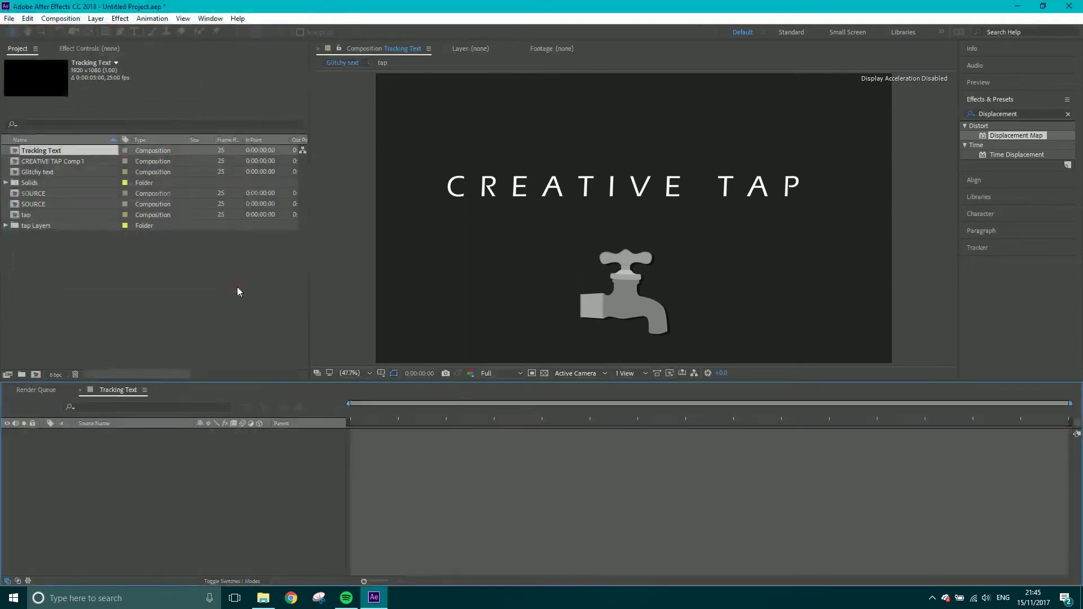
{"action": "left_click_drag", "start_coordinate": [372, 417], "coordinate": [725, 435]}
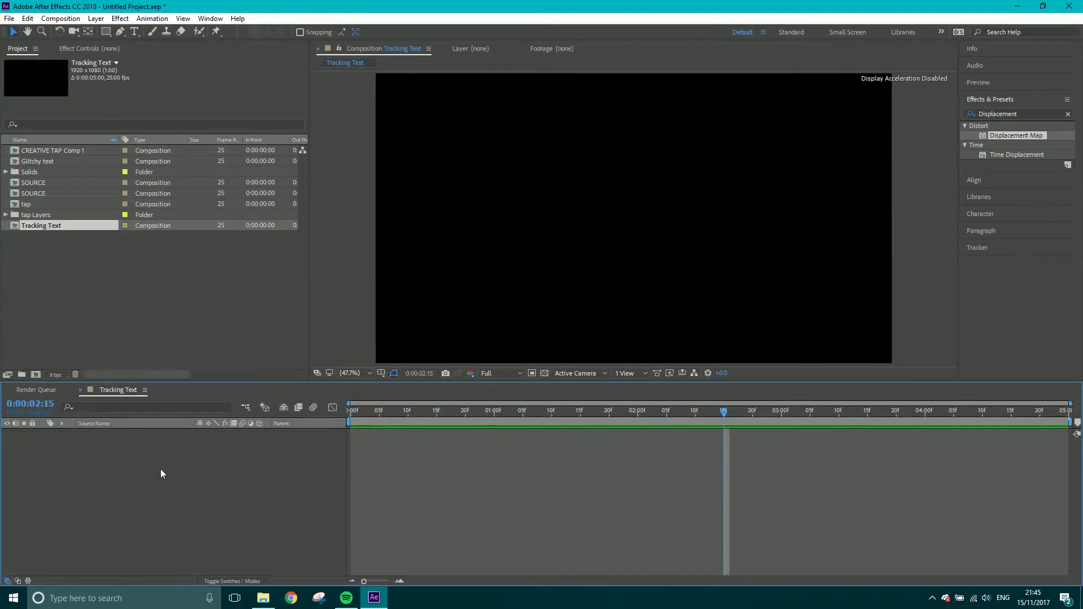
Add a new solid layer coloured 292929 (Dark Gray Solid 2) to Tracking Text
{"action": "left_click", "coordinate": [96, 18]}
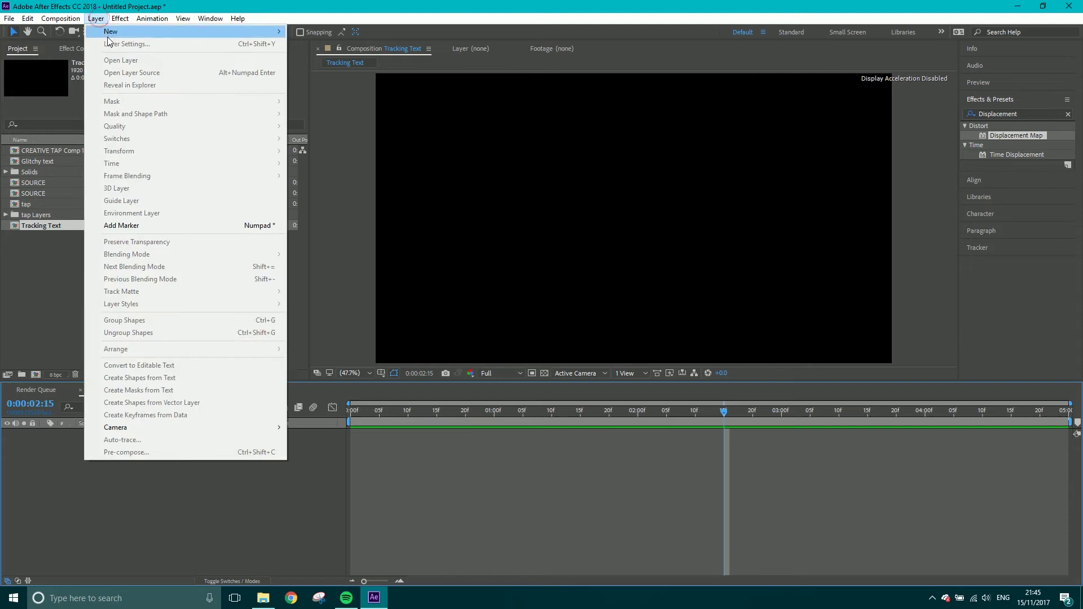
{"action": "mouse_move", "coordinate": [115, 42]}
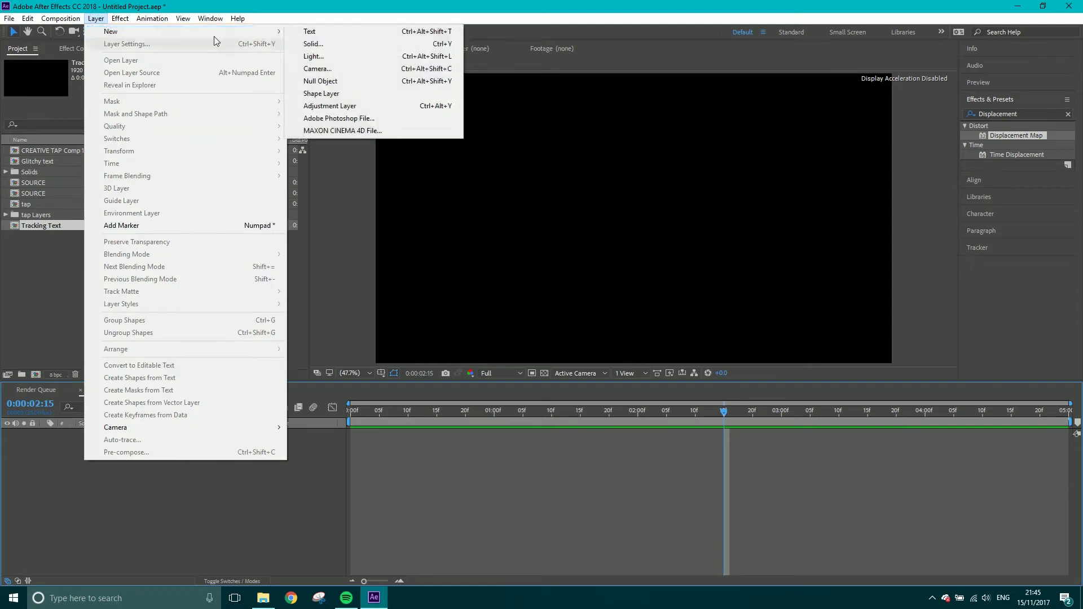
{"action": "left_click", "coordinate": [367, 40]}
{"action": "left_click", "coordinate": [129, 197]}
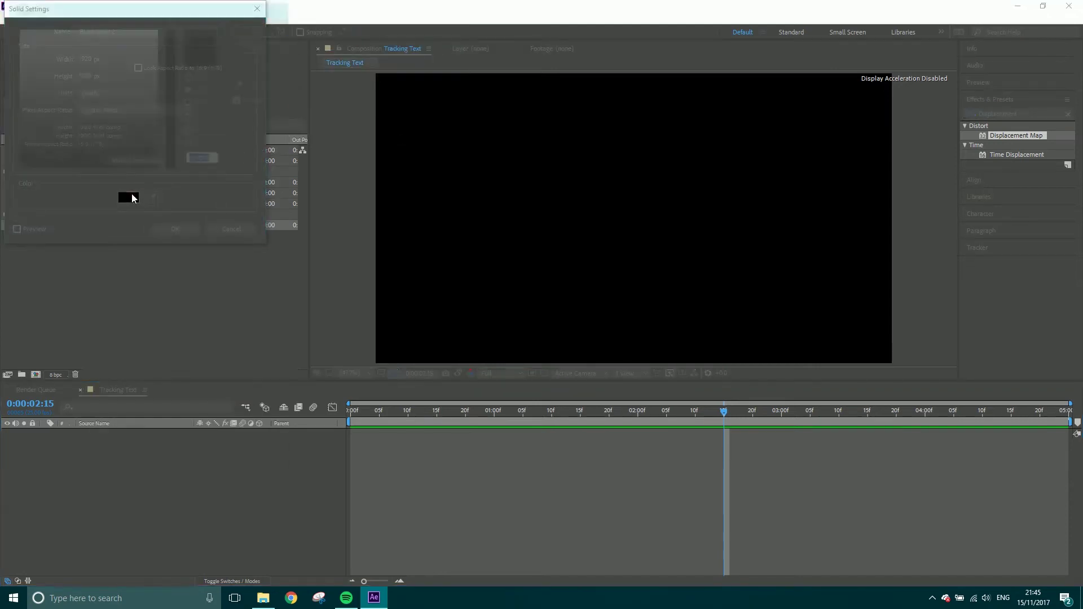
{"action": "left_click_drag", "start_coordinate": [16, 134], "coordinate": [9, 147]}
{"action": "left_click", "coordinate": [262, 30]}
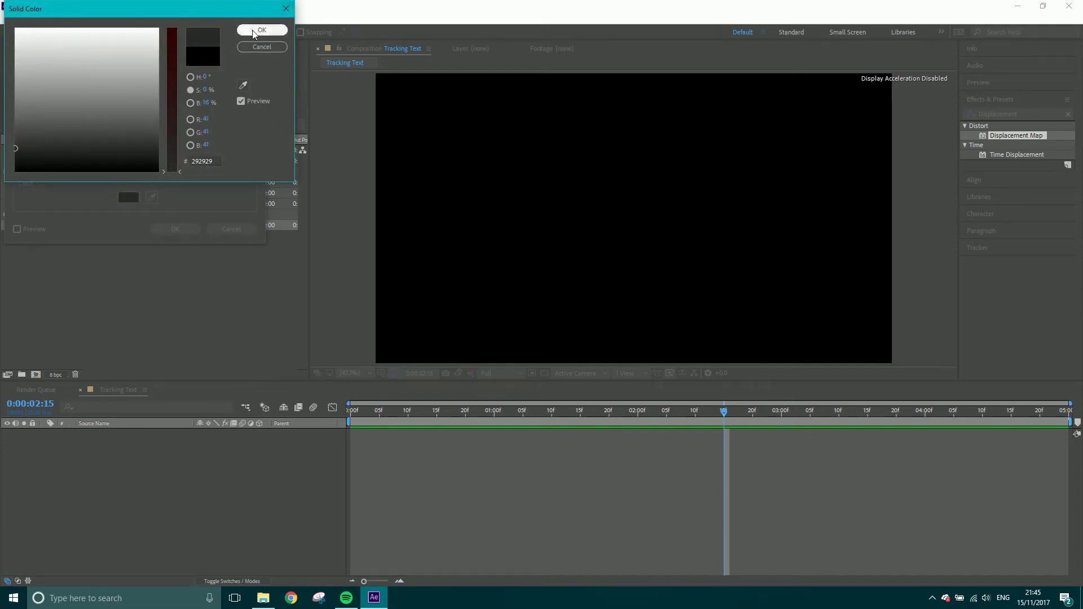
{"action": "left_click", "coordinate": [176, 229]}
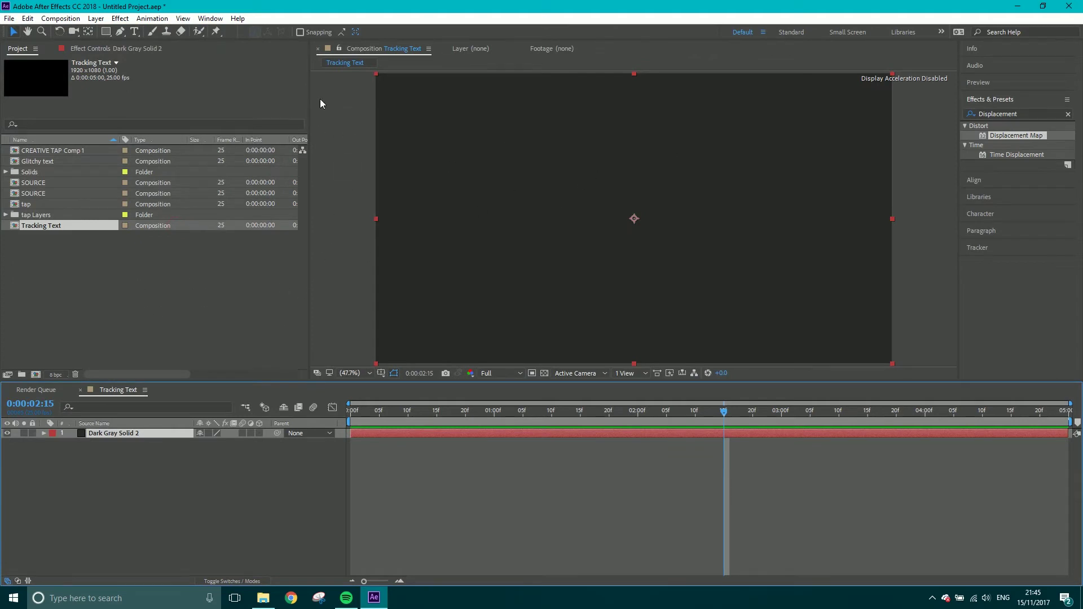
In Appearance preferences, set Brightness to Lighter and apply it
{"action": "left_click", "coordinate": [9, 19]}
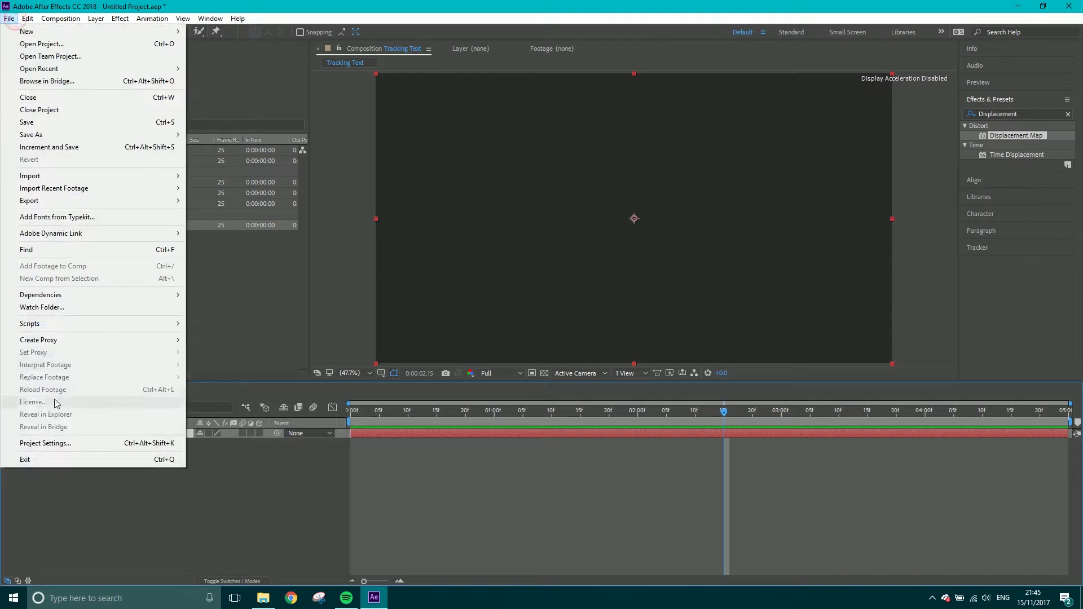
{"action": "mouse_move", "coordinate": [27, 18]}
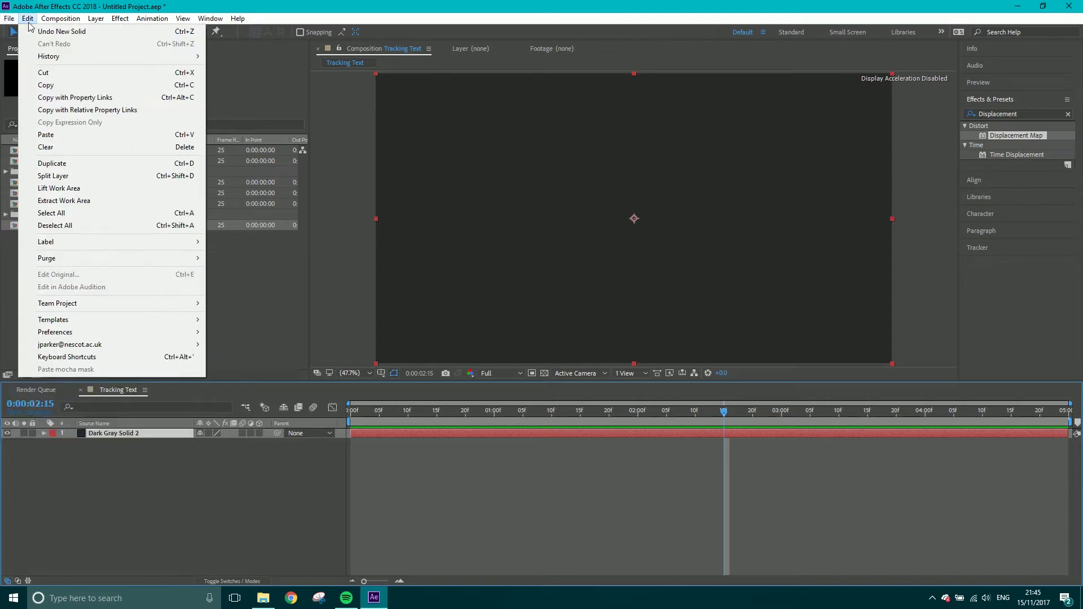
{"action": "mouse_move", "coordinate": [107, 332]}
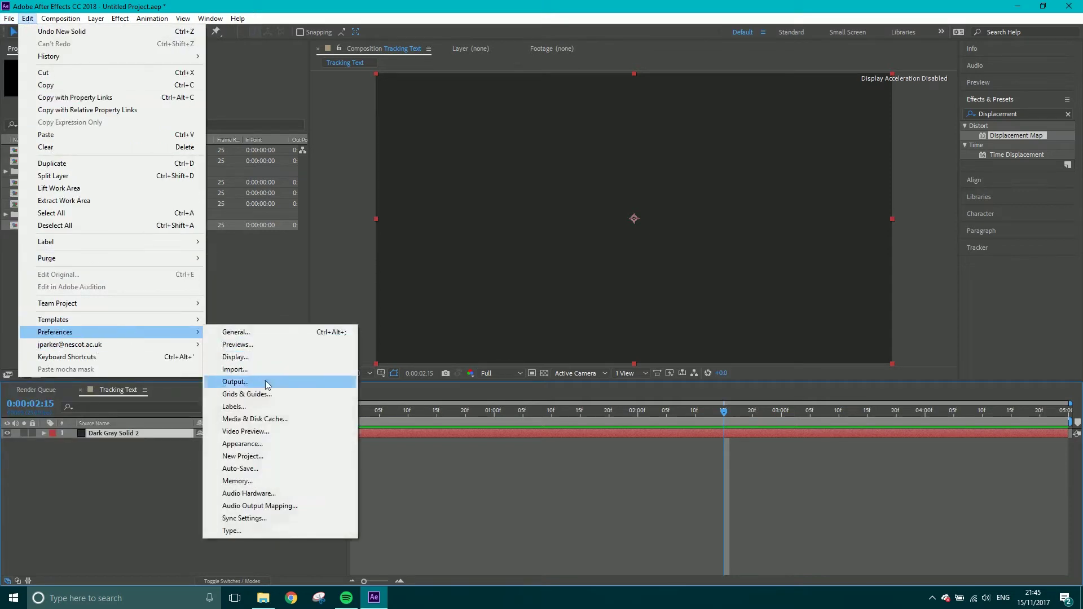
{"action": "left_click", "coordinate": [260, 443]}
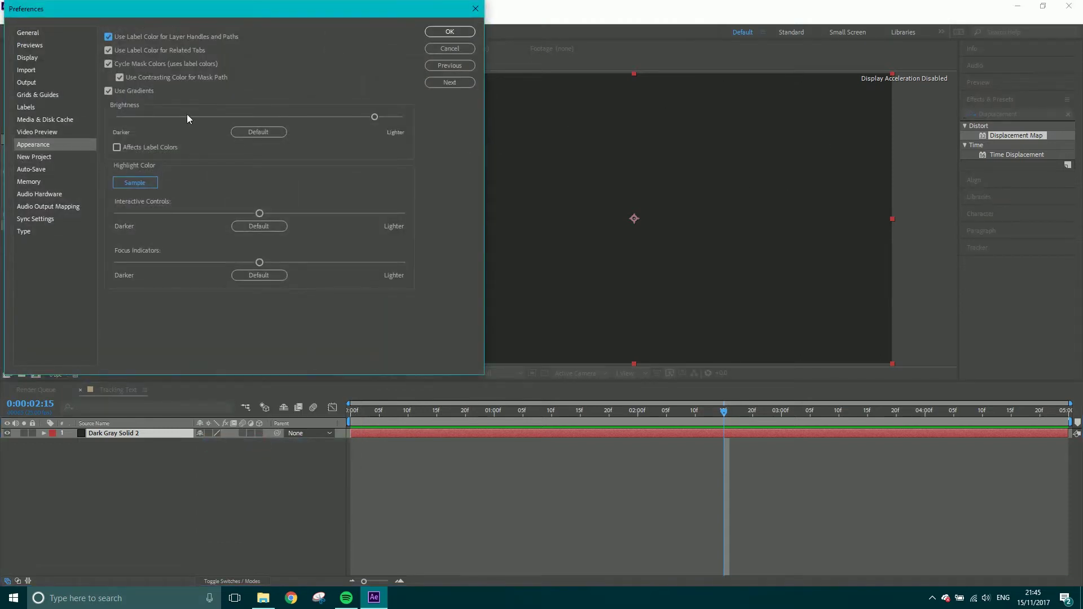
{"action": "left_click_drag", "start_coordinate": [178, 116], "coordinate": [79, 114]}
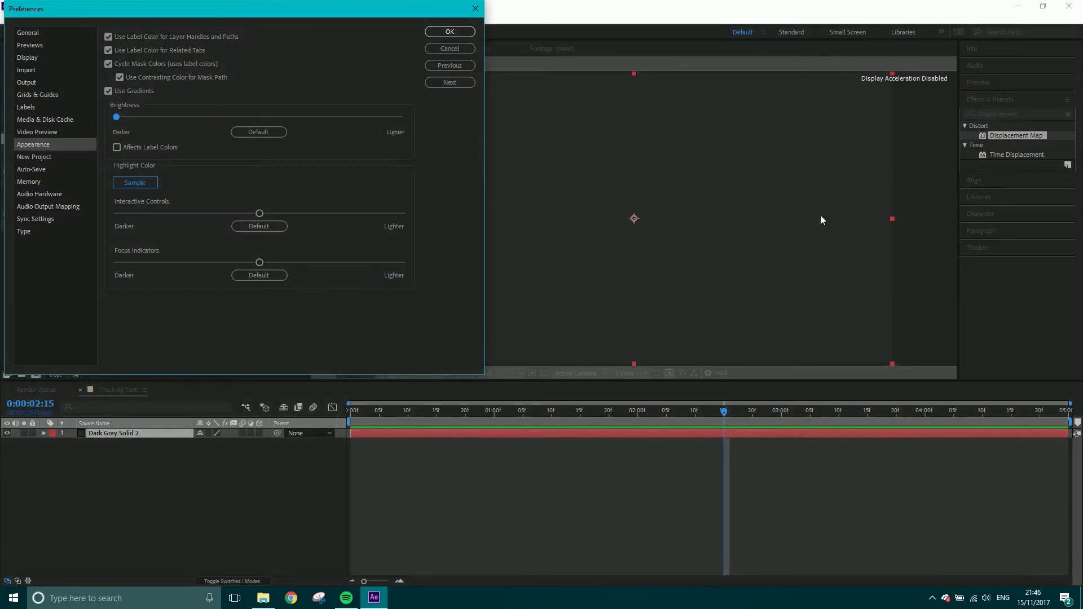
{"action": "left_click_drag", "start_coordinate": [130, 114], "coordinate": [578, 123]}
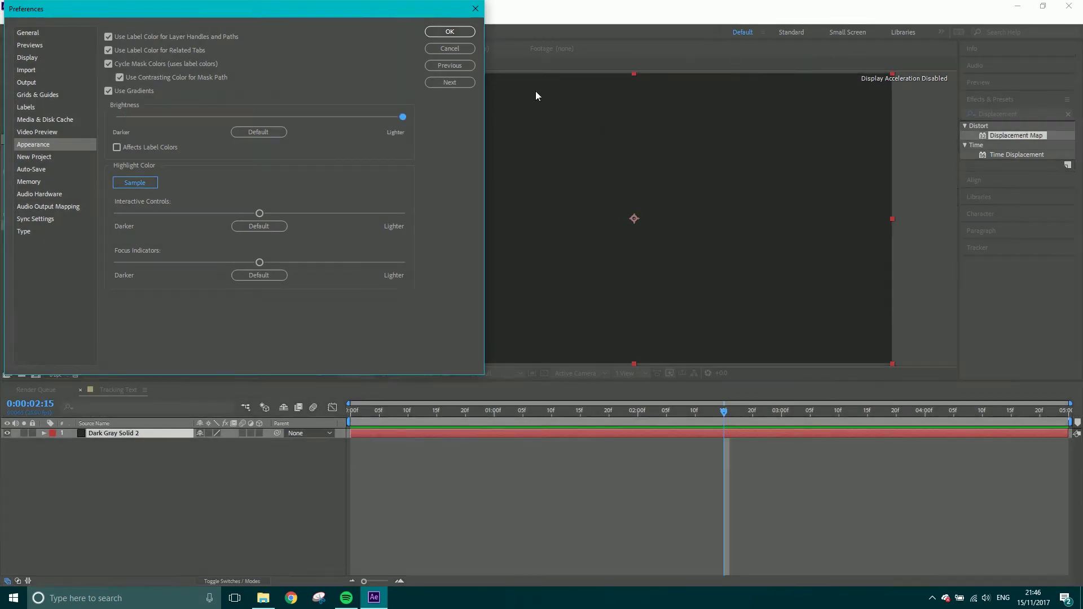
{"action": "left_click", "coordinate": [445, 32]}
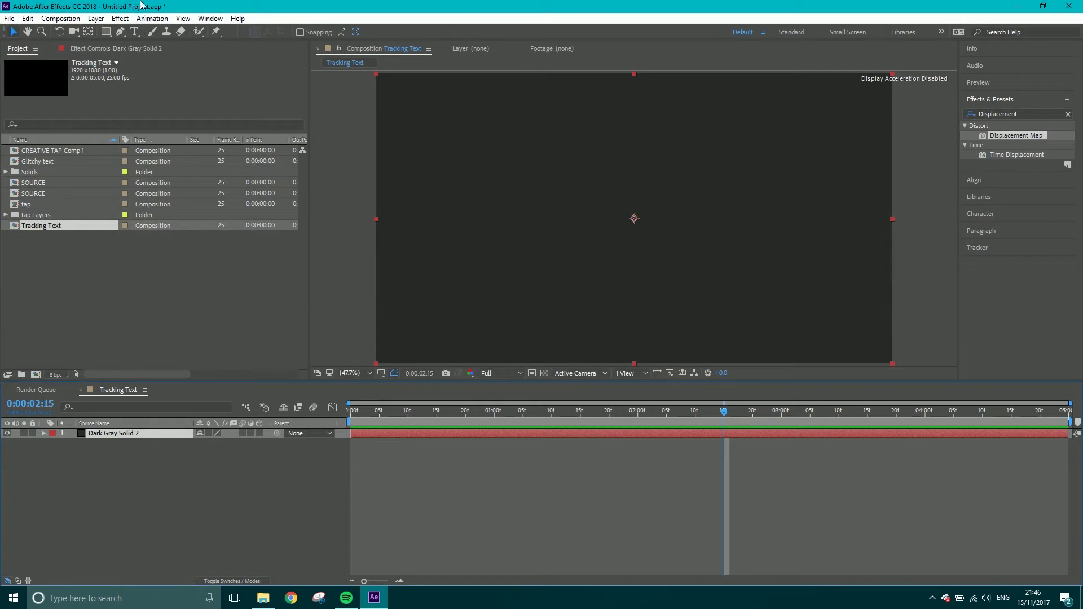
Type 'Creative Tap' as a text layer and centre it horizontally near the top of the frame
{"action": "left_click", "coordinate": [136, 32]}
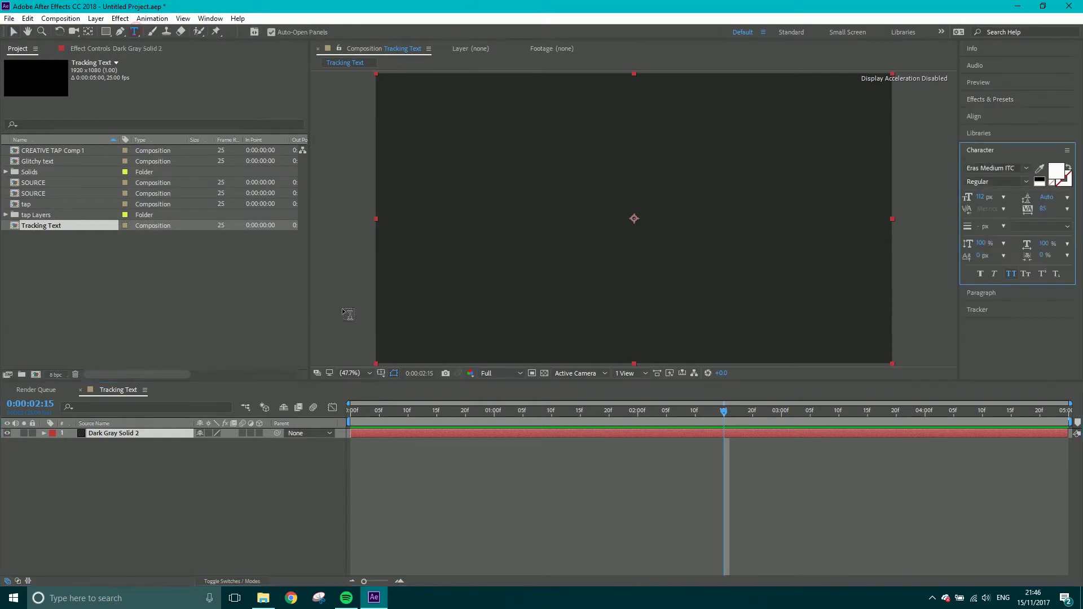
{"action": "left_click", "coordinate": [523, 177]}
{"action": "type", "text": "C"}
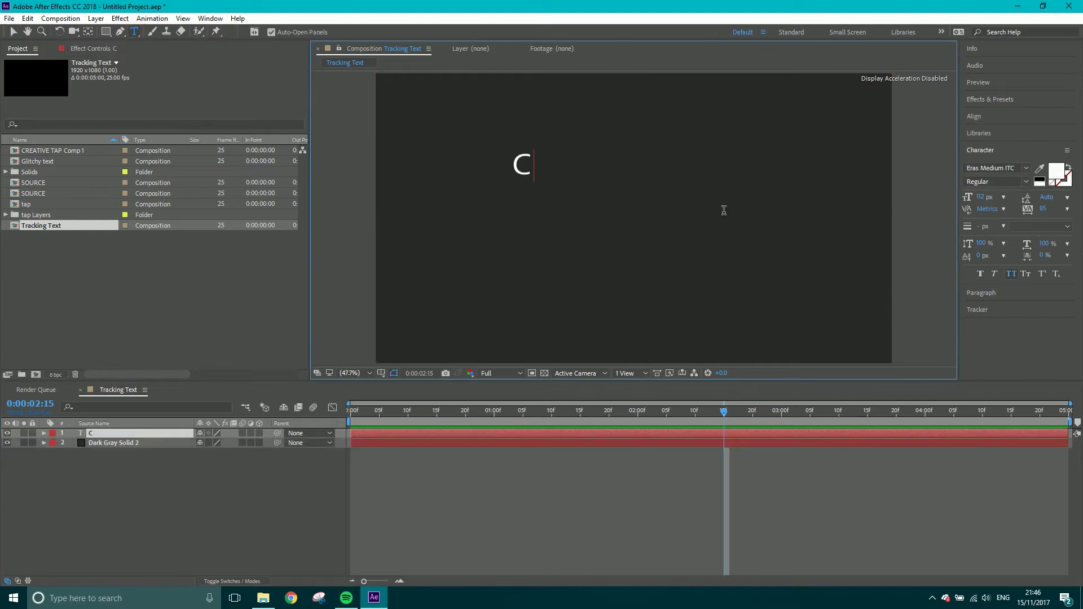
{"action": "type", "text": "reative Tap"}
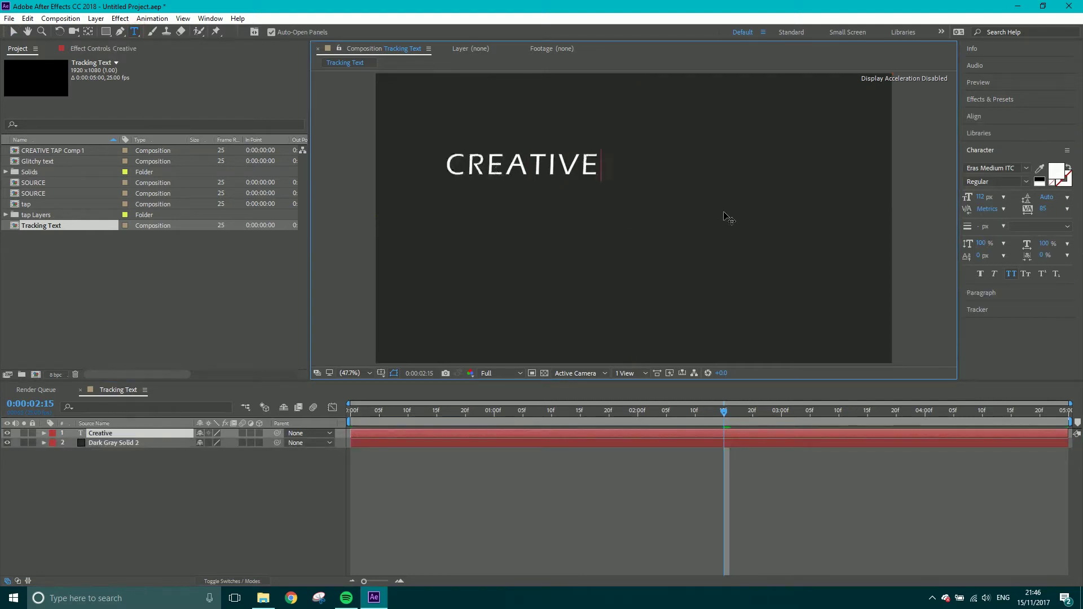
{"action": "left_click", "coordinate": [13, 32]}
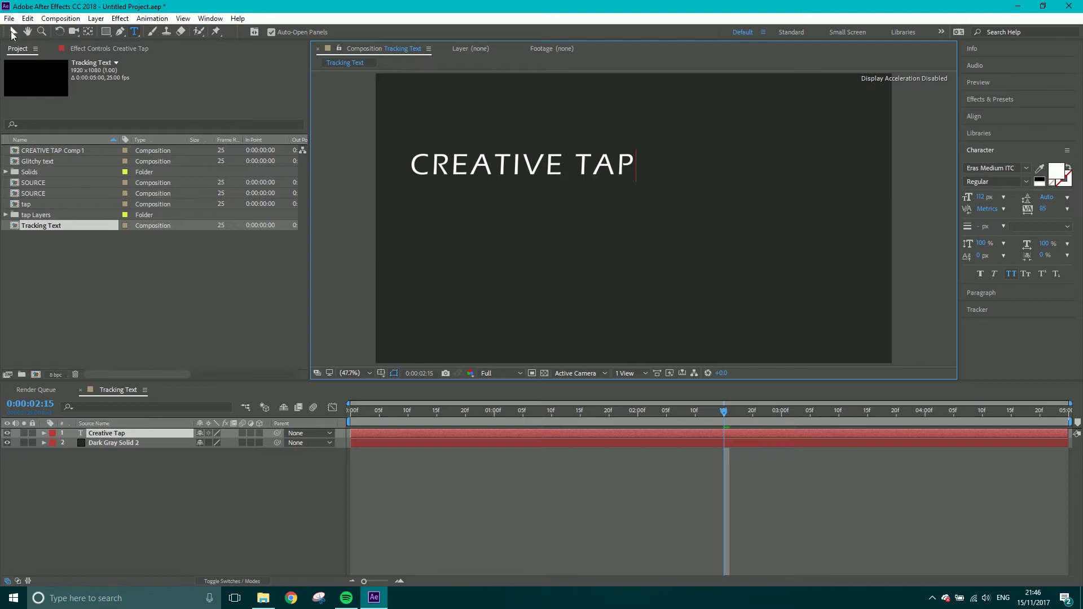
{"action": "left_click_drag", "start_coordinate": [593, 167], "coordinate": [690, 165]}
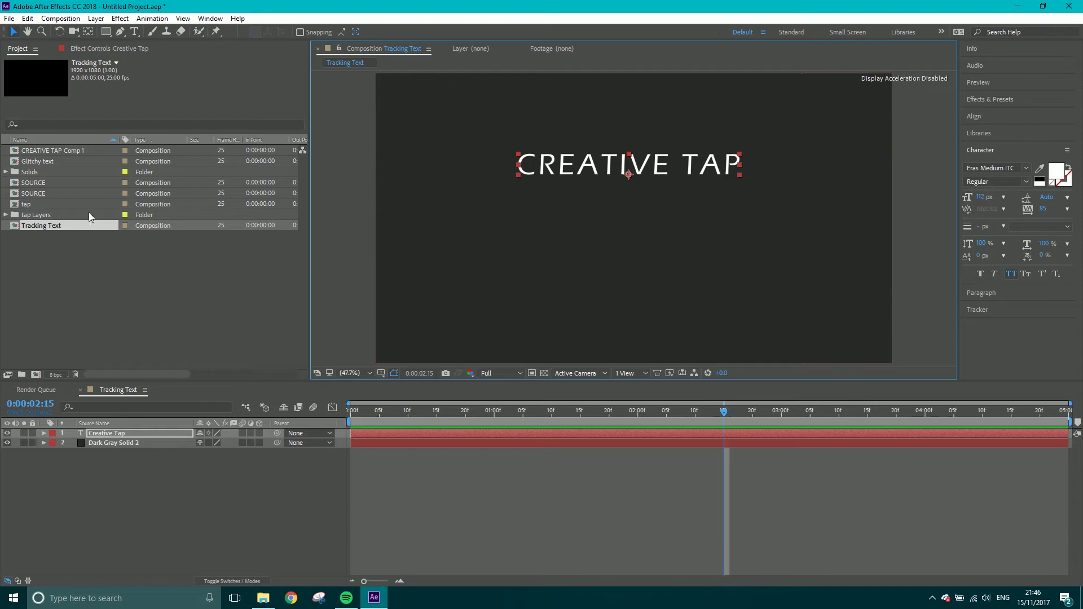
{"action": "left_click_drag", "start_coordinate": [398, 407], "coordinate": [312, 426]}
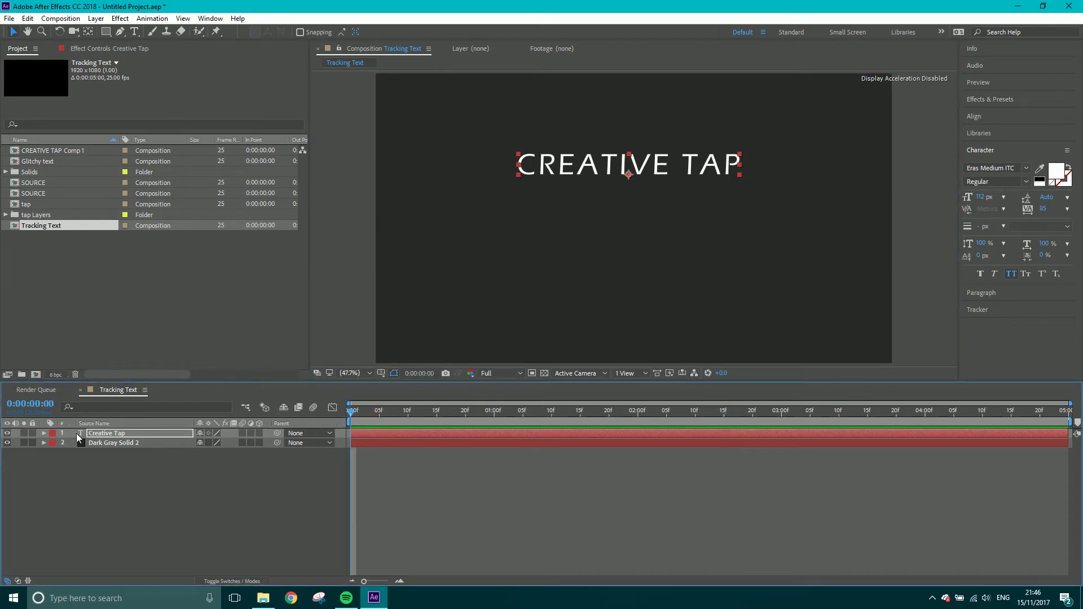
Add a Tracking animator to the title and keyframe only Tracking Amount at 0:00
{"action": "left_click", "coordinate": [44, 434]}
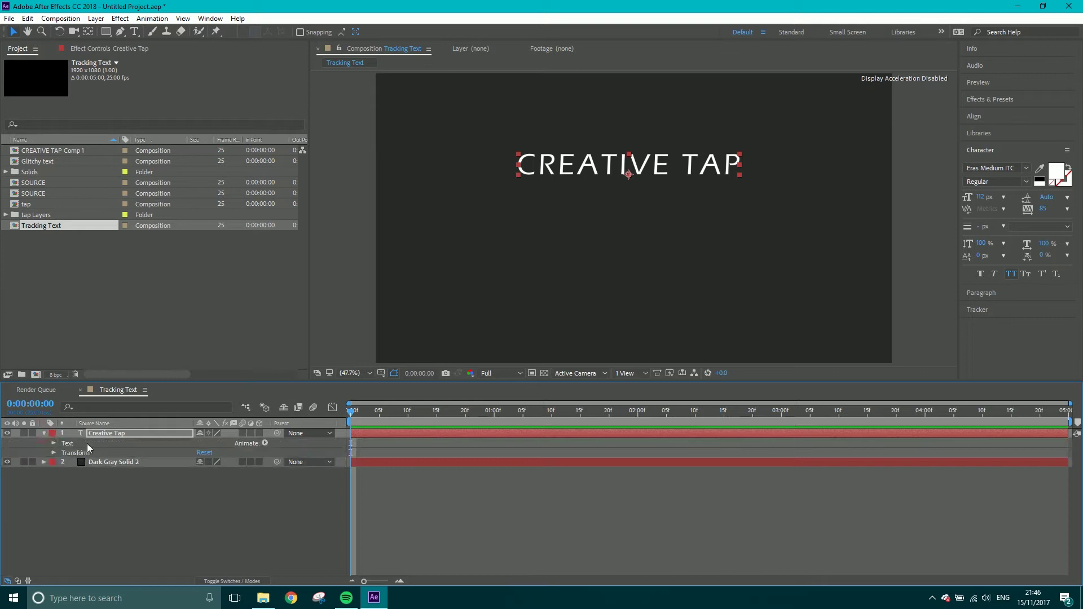
{"action": "left_click", "coordinate": [265, 444]}
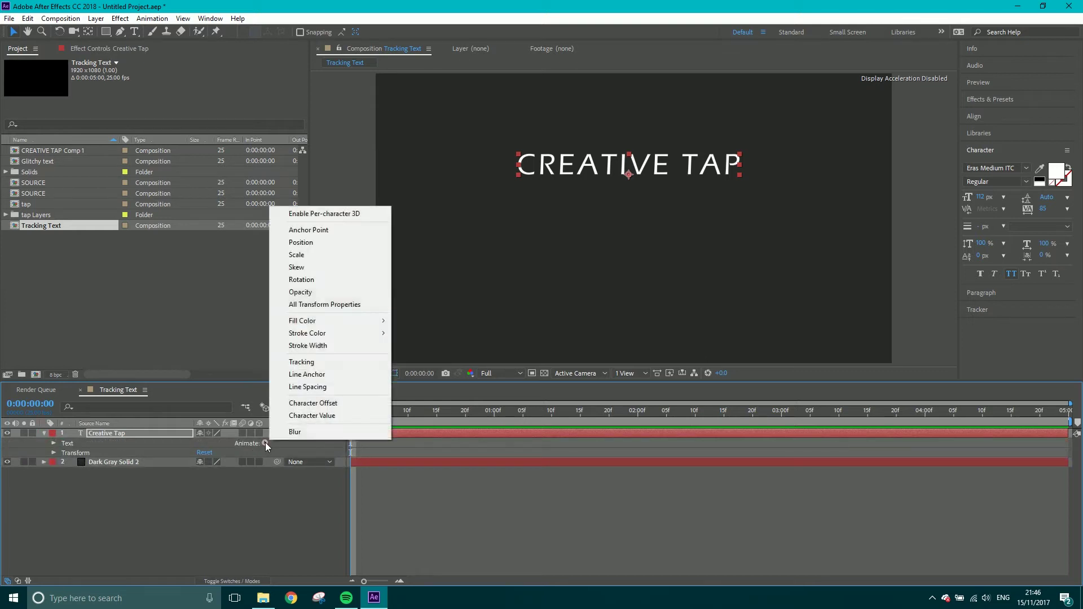
{"action": "left_click", "coordinate": [318, 364]}
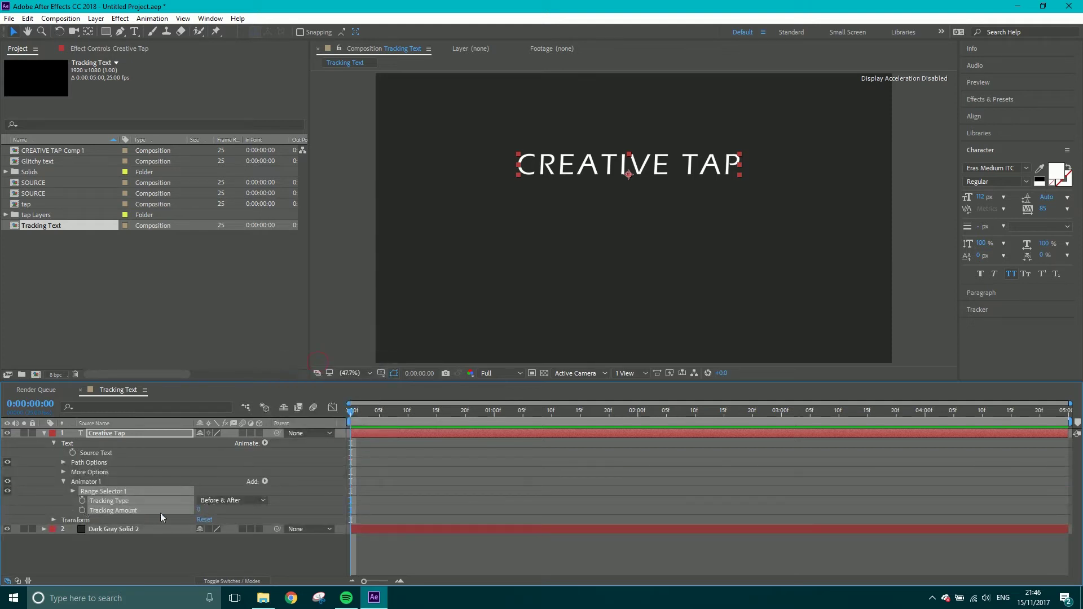
{"action": "left_click", "coordinate": [82, 511]}
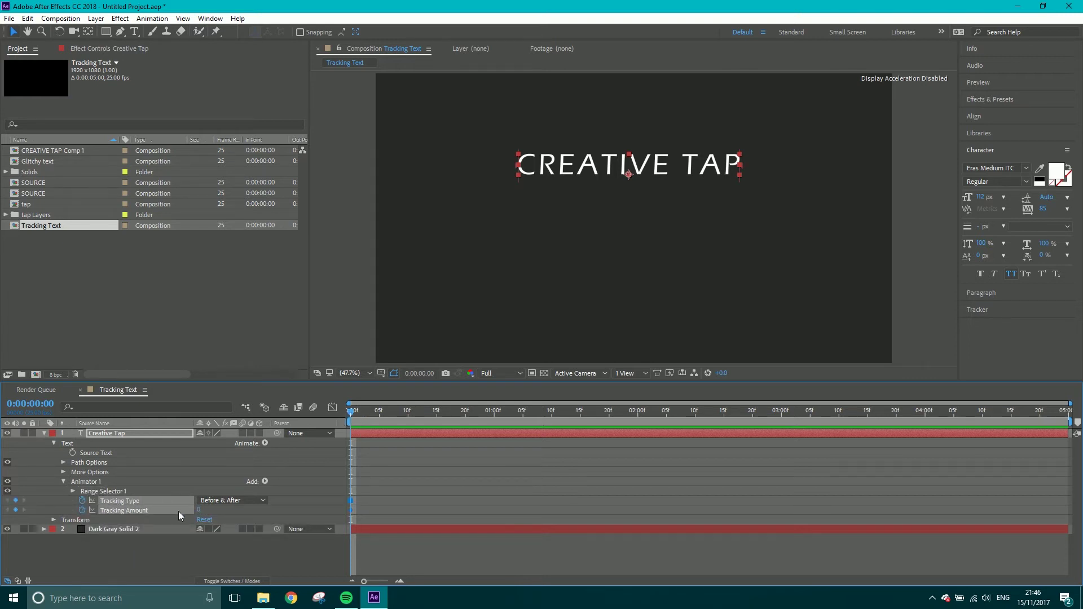
{"action": "left_click", "coordinate": [82, 501]}
{"action": "left_click", "coordinate": [86, 511]}
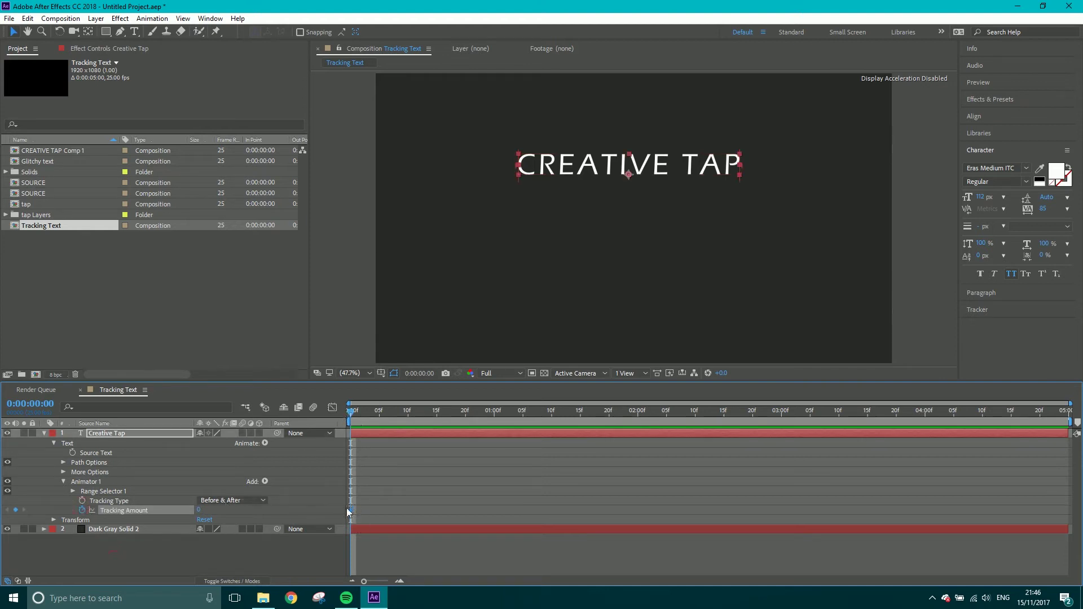
Set Tracking Amount to 50 at 0:00:03:00, end the work area at three seconds, and preview
{"action": "left_click_drag", "start_coordinate": [347, 414], "coordinate": [783, 423]}
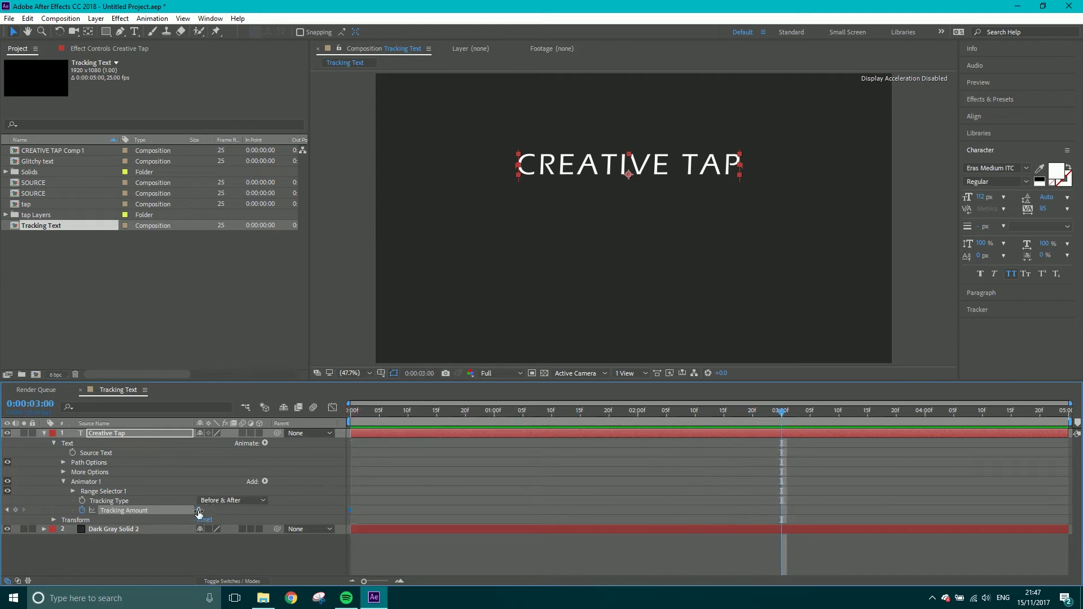
{"action": "left_click_drag", "start_coordinate": [198, 511], "coordinate": [222, 507]}
{"action": "left_click", "coordinate": [201, 510]}
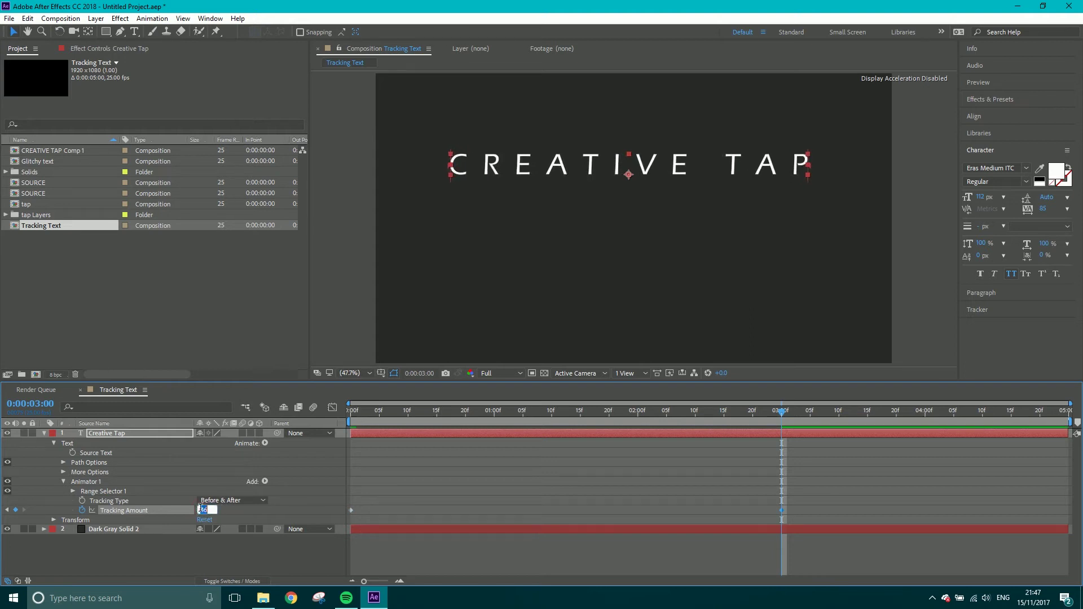
{"action": "type", "text": "50"}
{"action": "key", "text": "Return"}
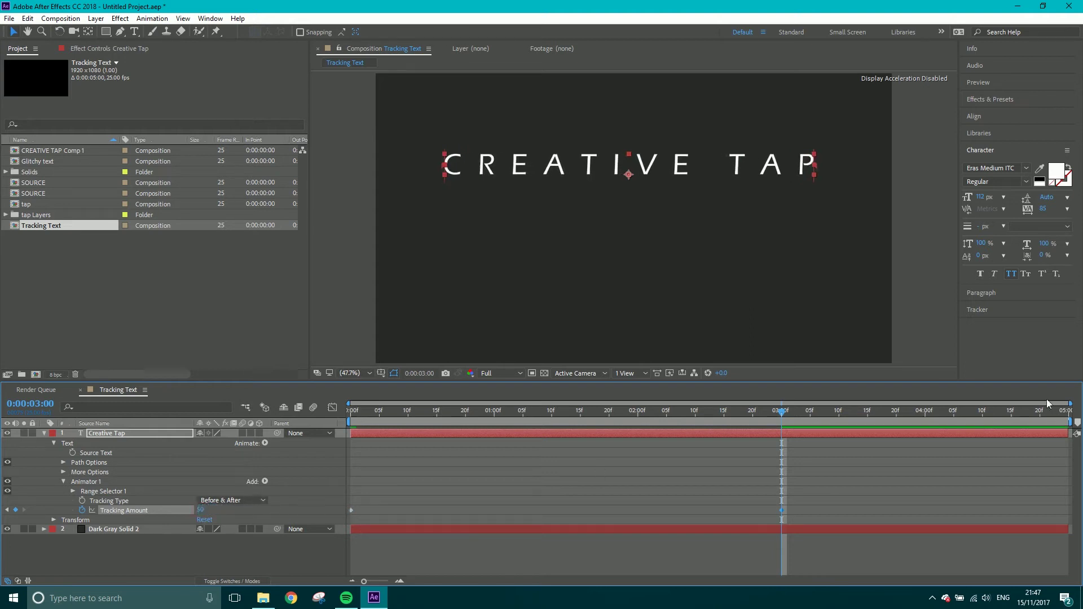
{"action": "left_click_drag", "start_coordinate": [1063, 422], "coordinate": [807, 441]}
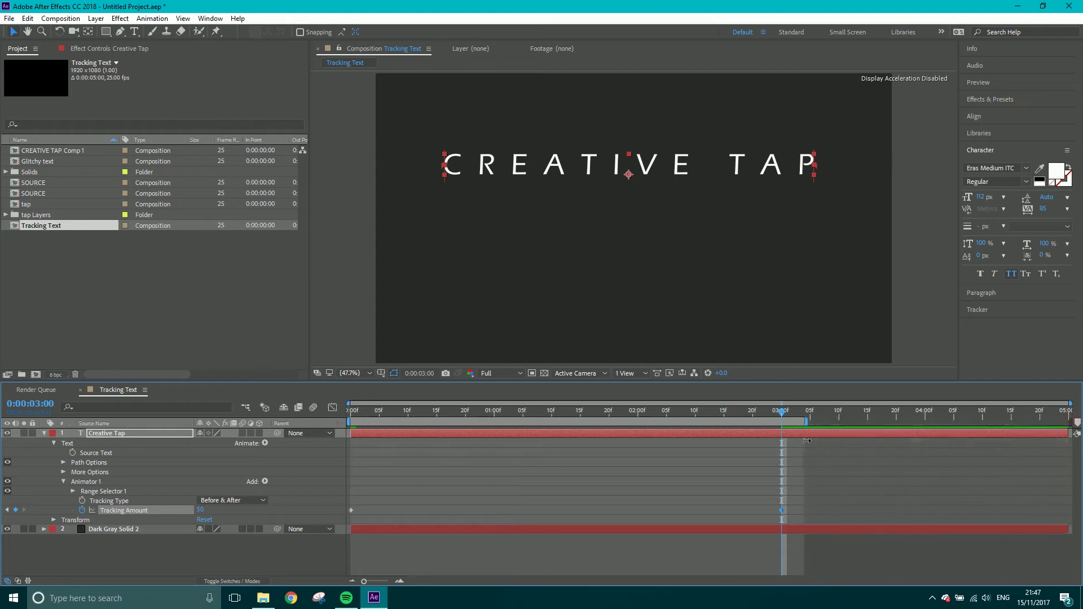
{"action": "key", "text": "space"}
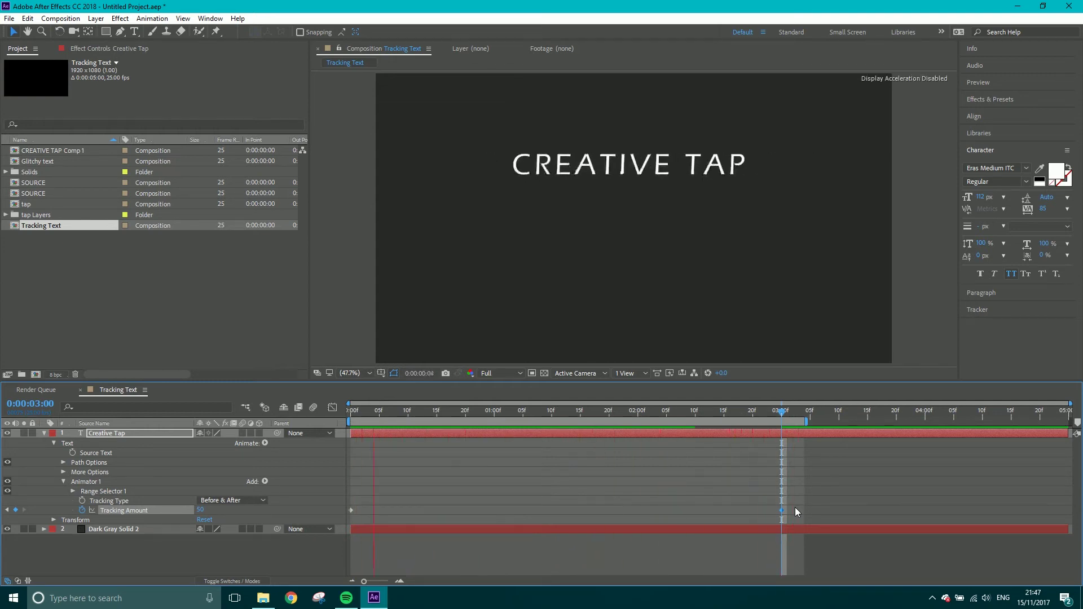
{"action": "left_click", "coordinate": [506, 410]}
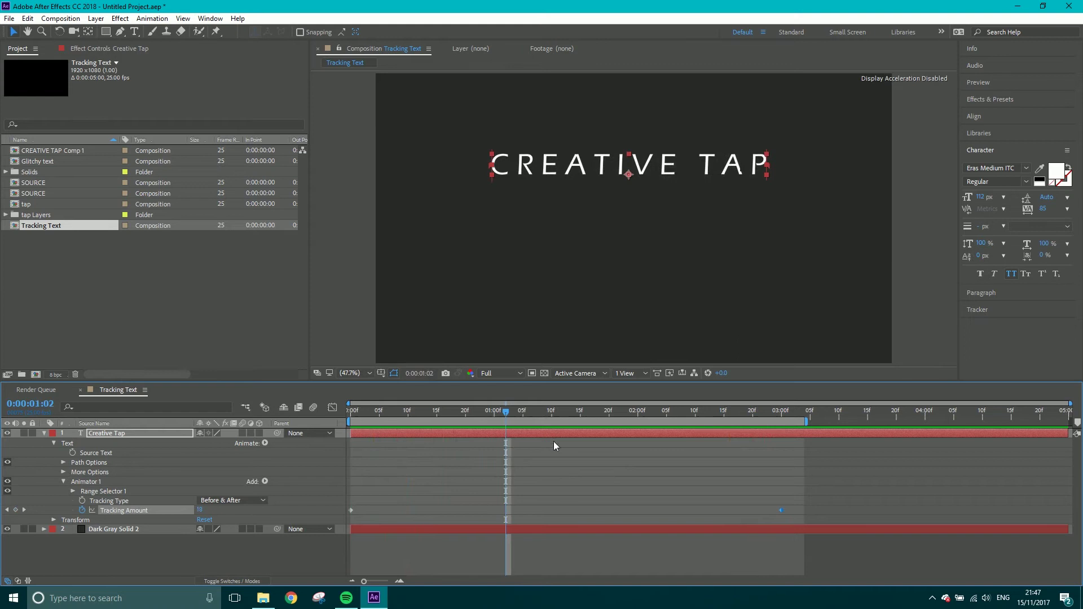
{"action": "key", "text": "space"}
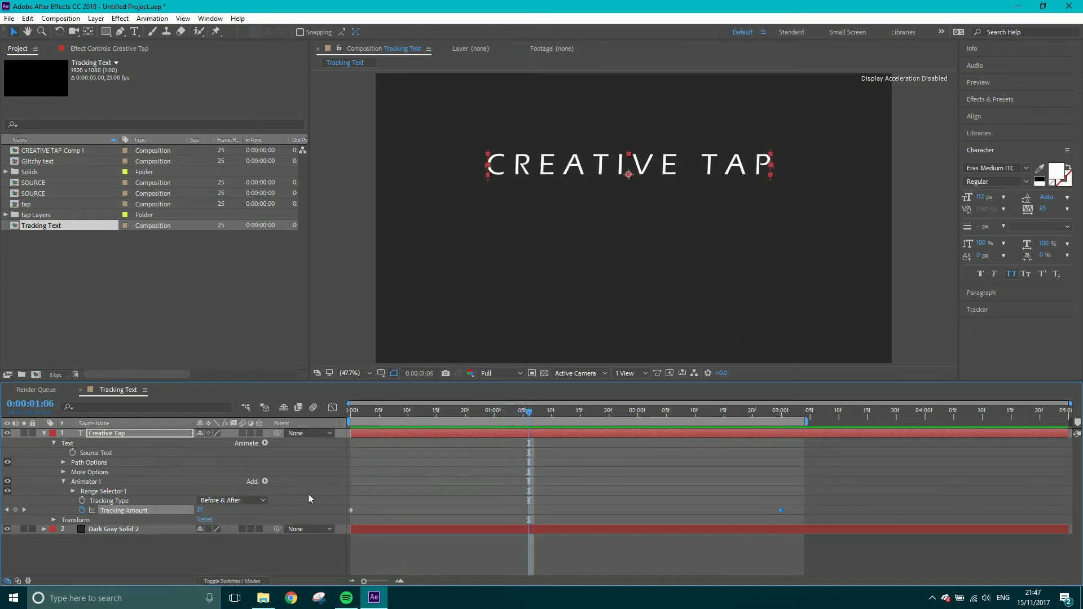
{"action": "left_click_drag", "start_coordinate": [814, 504], "coordinate": [743, 509]}
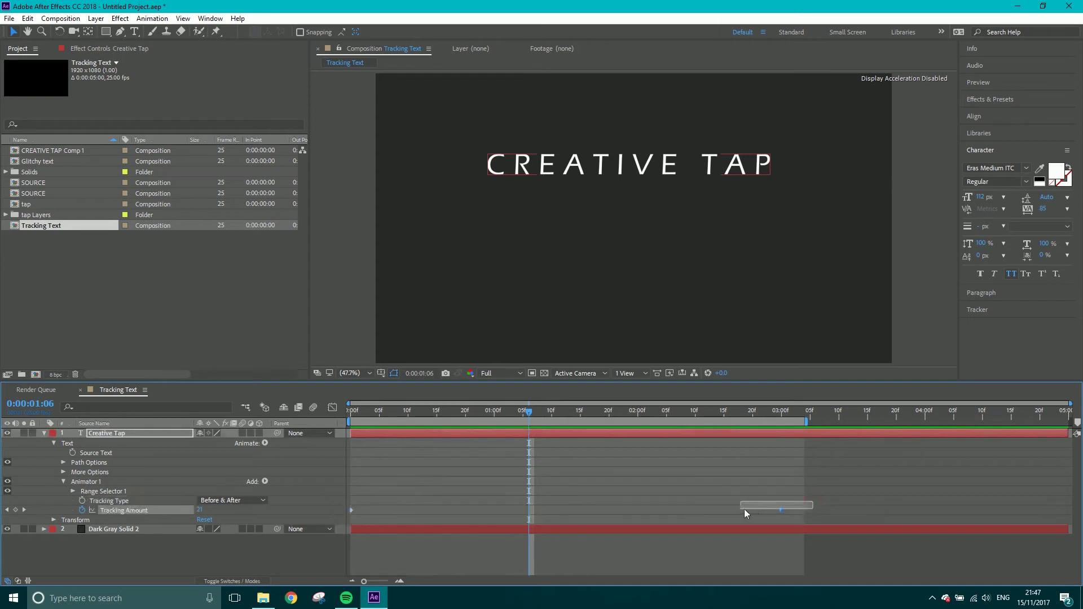
{"action": "left_click_drag", "start_coordinate": [813, 487], "coordinate": [766, 517]}
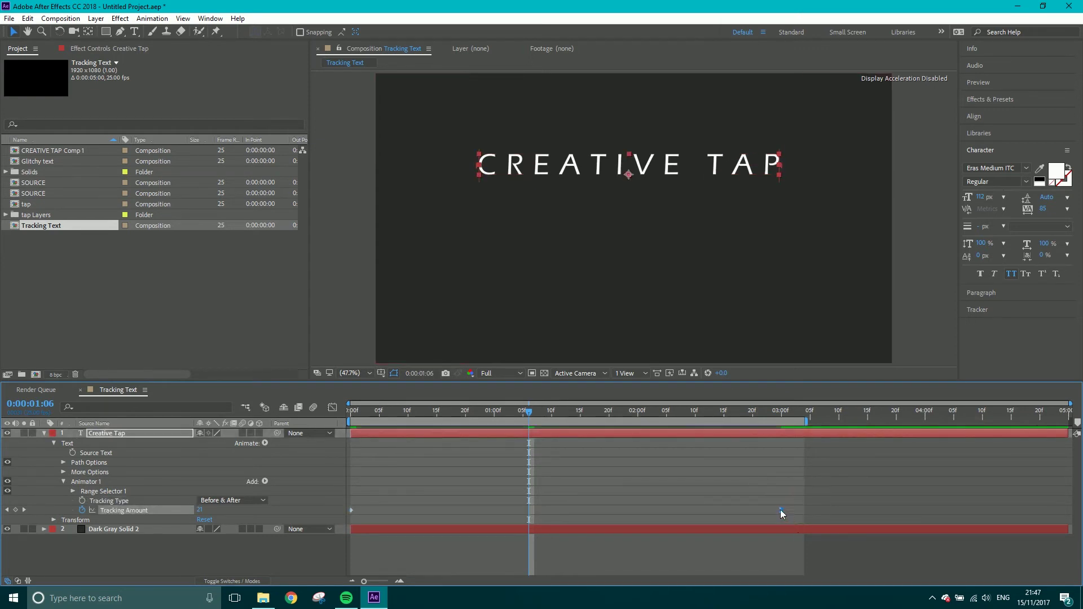
{"action": "key", "text": "space"}
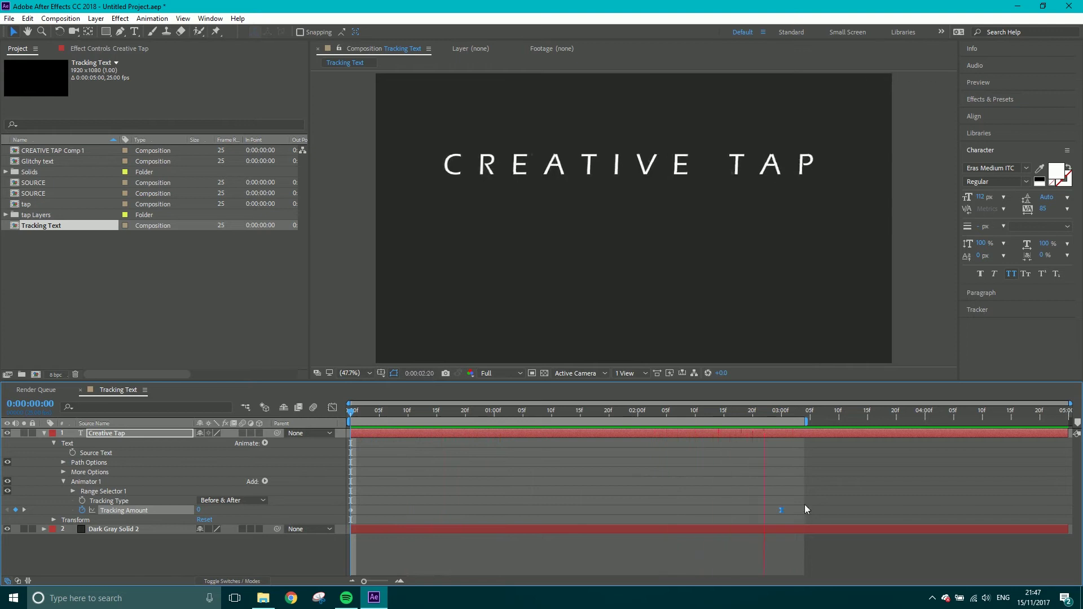
In the Speed Graph, pull the final Tracking Amount keyframe's ease-in influence to about 71%
{"action": "left_click_drag", "start_coordinate": [817, 495], "coordinate": [347, 520]}
{"action": "left_click", "coordinate": [334, 413]}
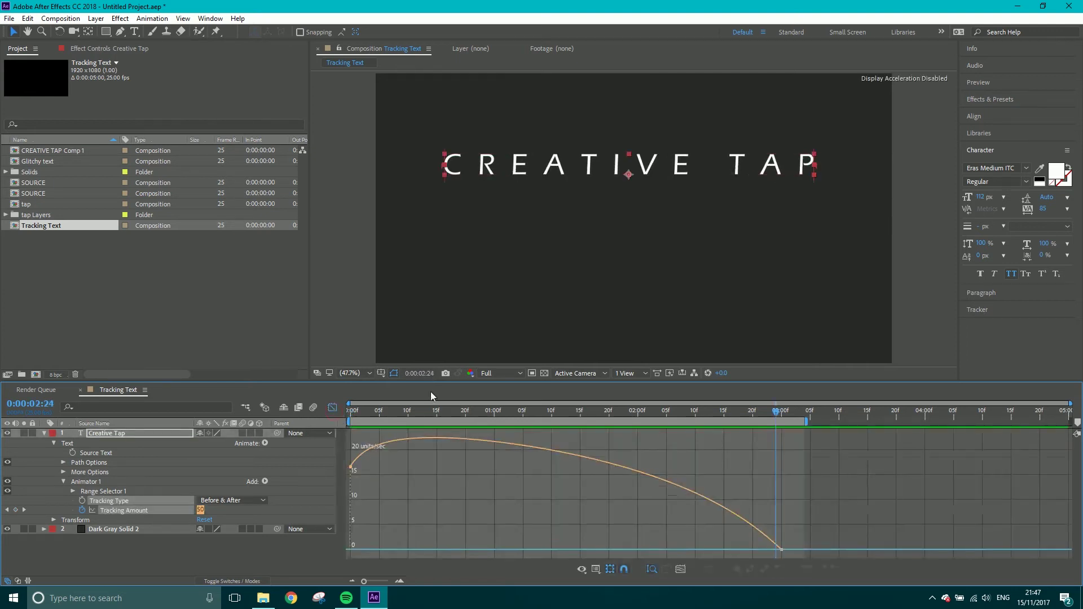
{"action": "right_click", "coordinate": [649, 442]}
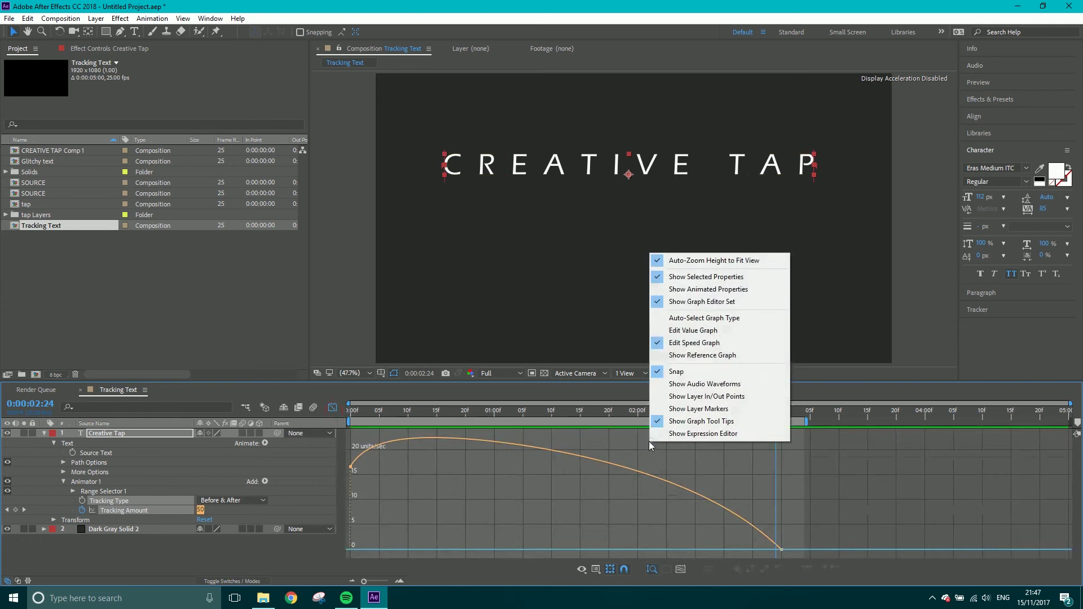
{"action": "left_click", "coordinate": [707, 343]}
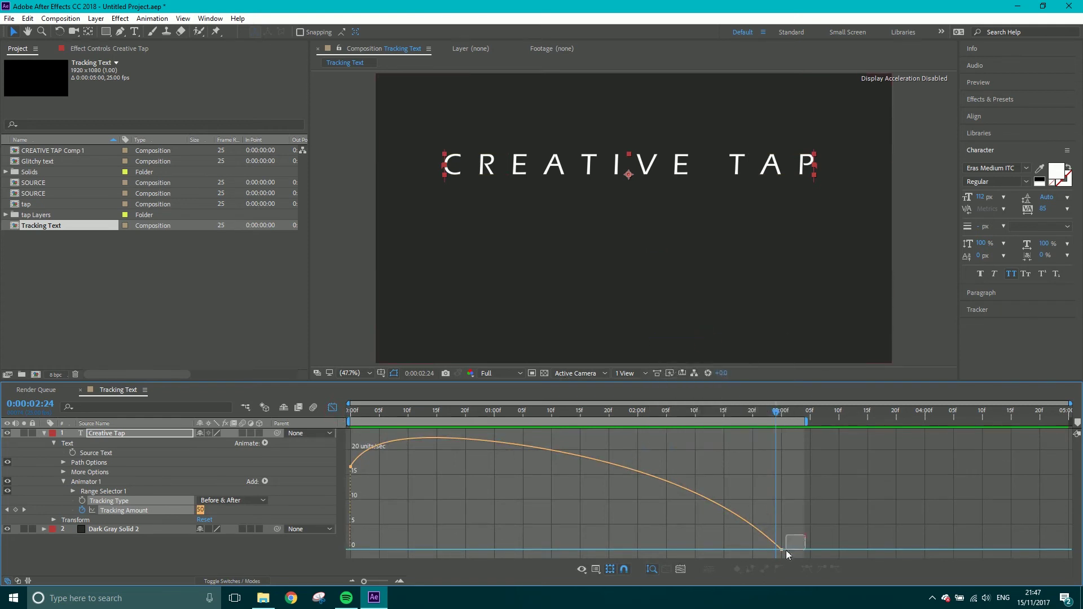
{"action": "mouse_move", "coordinate": [783, 552]}
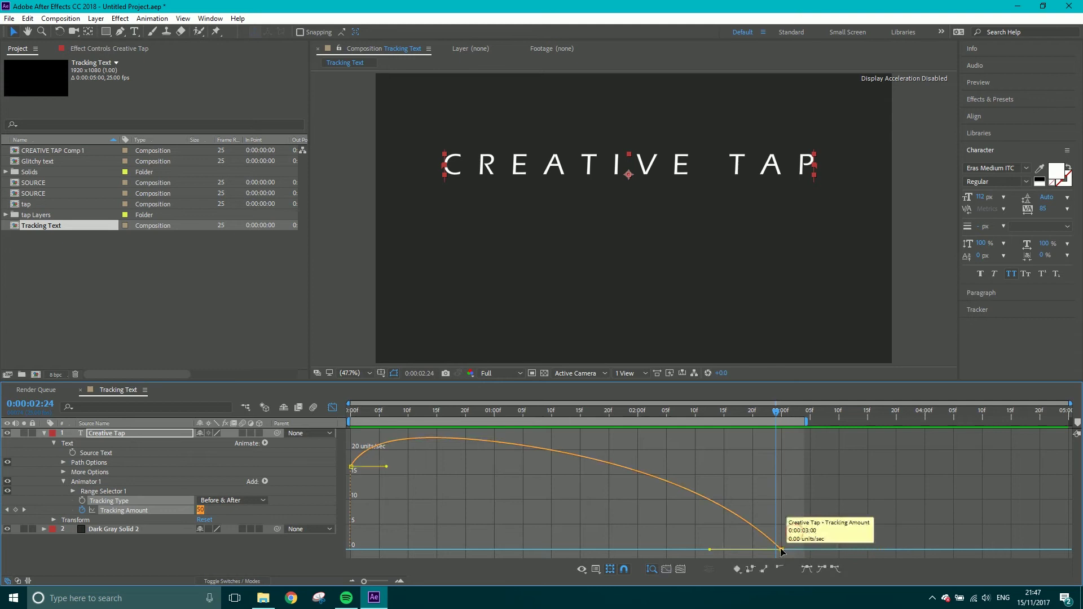
{"action": "left_click_drag", "start_coordinate": [710, 550], "coordinate": [618, 547]}
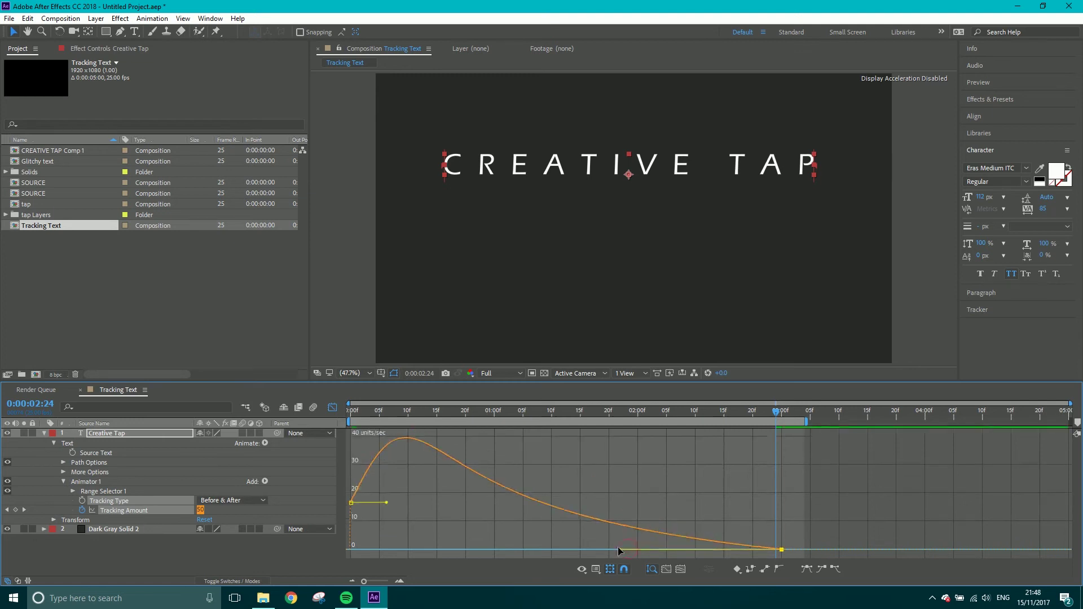
{"action": "left_click", "coordinate": [333, 408]}
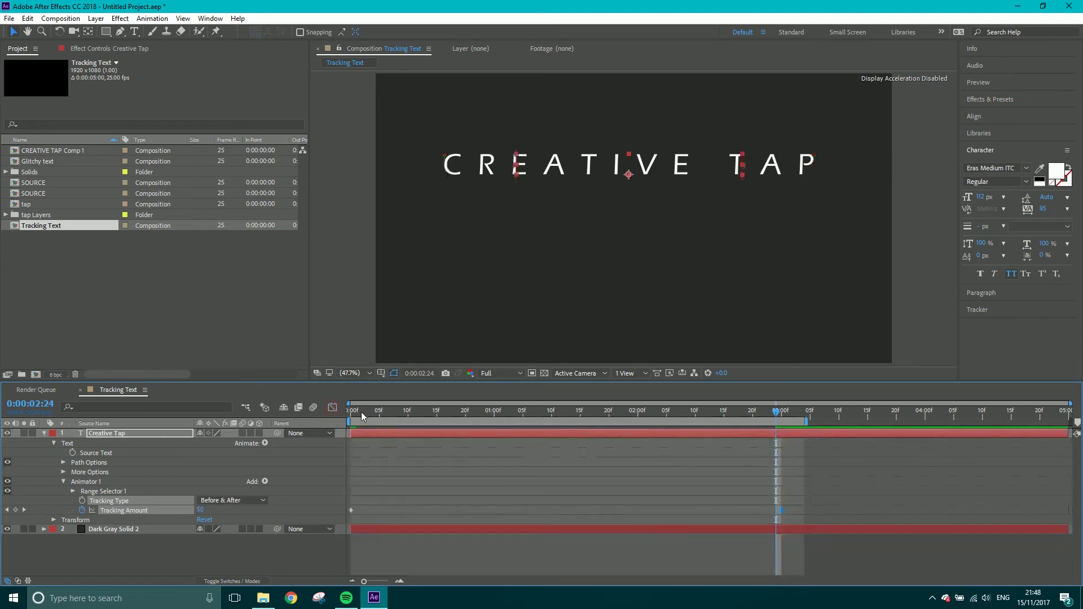
{"action": "left_click_drag", "start_coordinate": [362, 415], "coordinate": [343, 416]}
{"action": "key", "text": "space"}
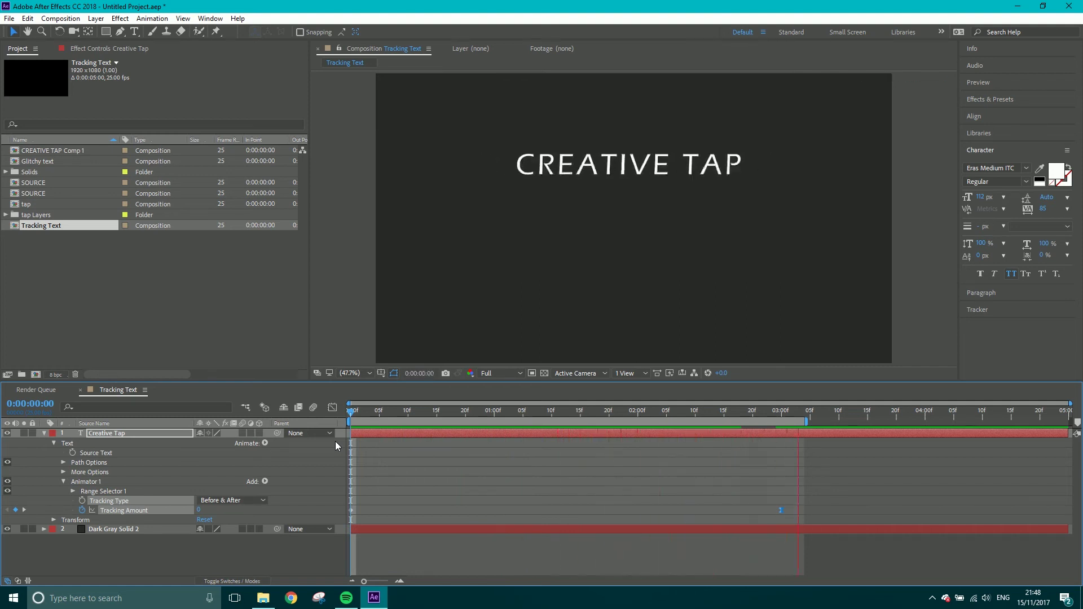
{"action": "key", "text": "space"}
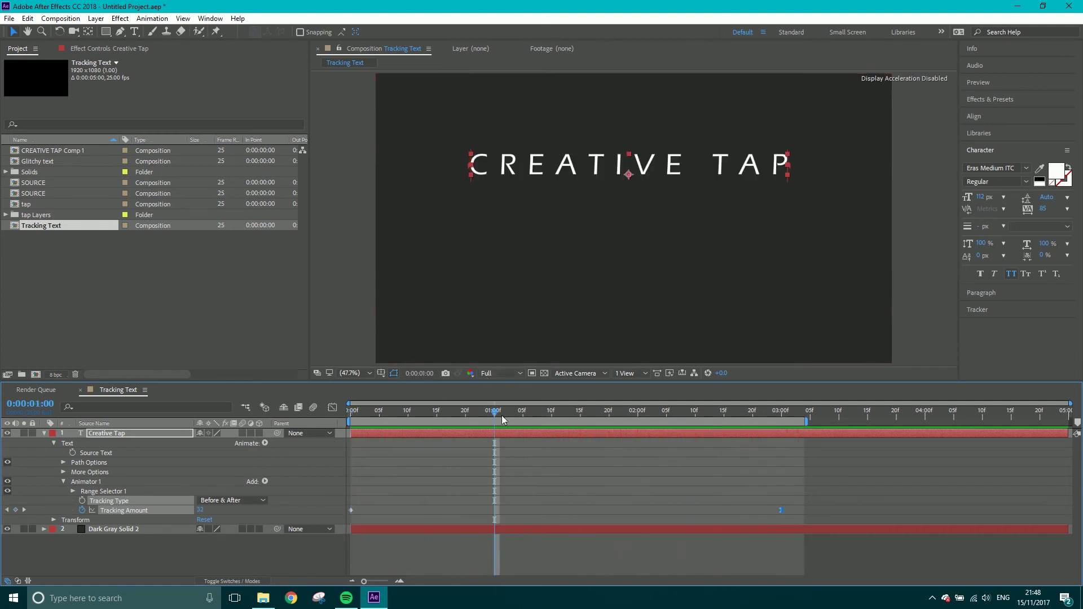
{"action": "left_click_drag", "start_coordinate": [498, 415], "coordinate": [586, 445]}
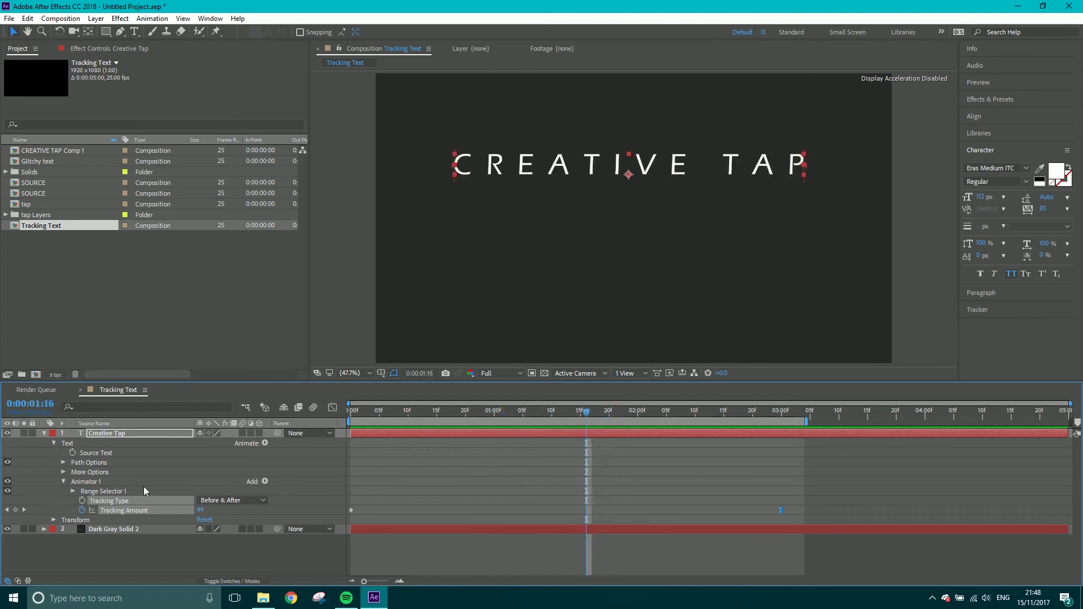
Add the tap composition below the title layer and scale it to 50%
{"action": "left_click", "coordinate": [44, 433]}
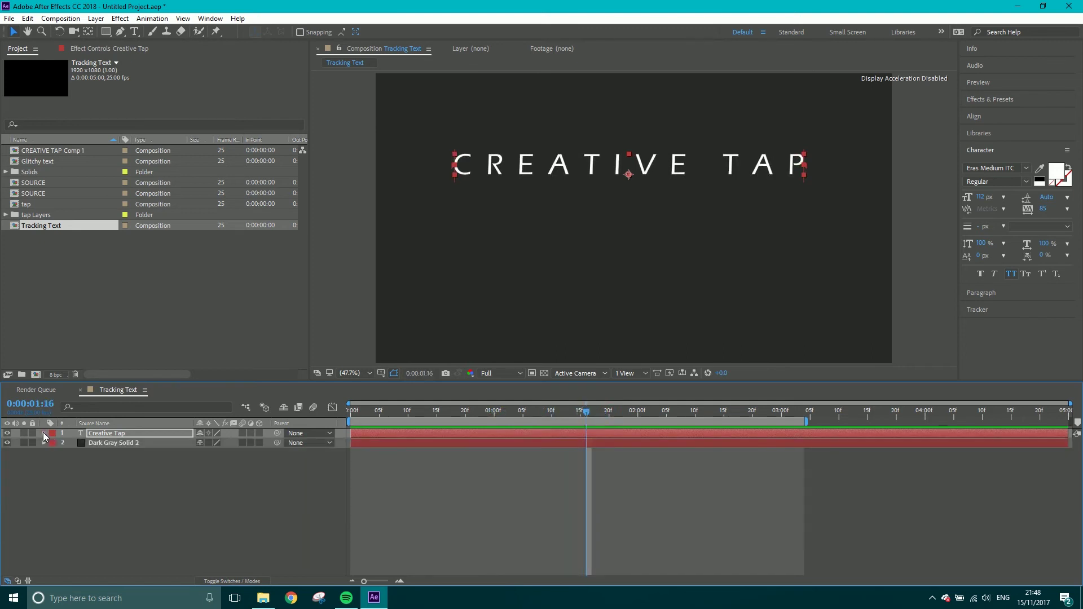
{"action": "left_click_drag", "start_coordinate": [33, 204], "coordinate": [110, 448]}
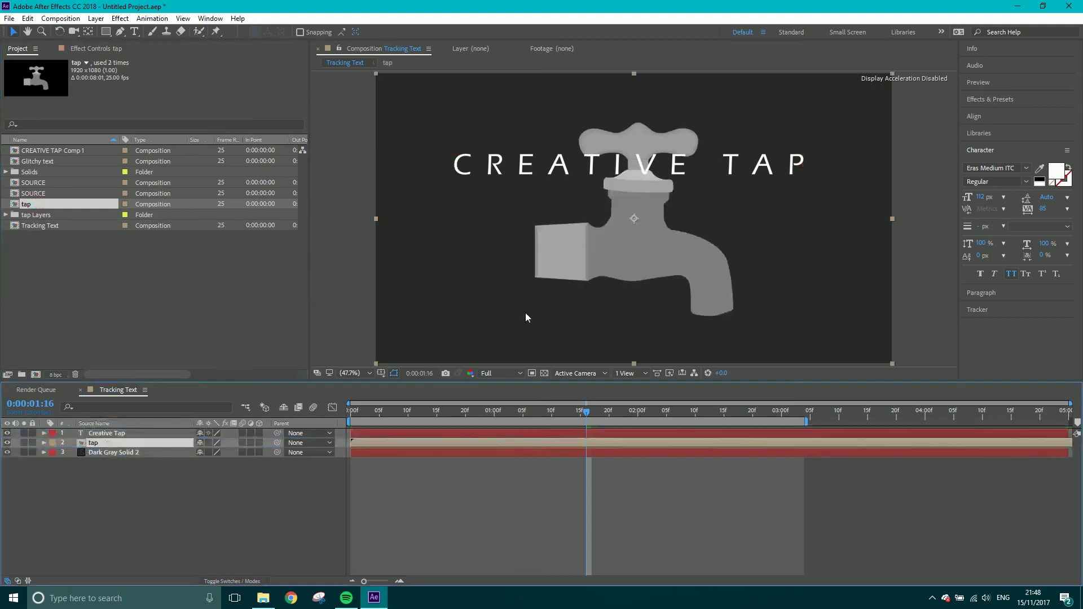
{"action": "key", "text": "s"}
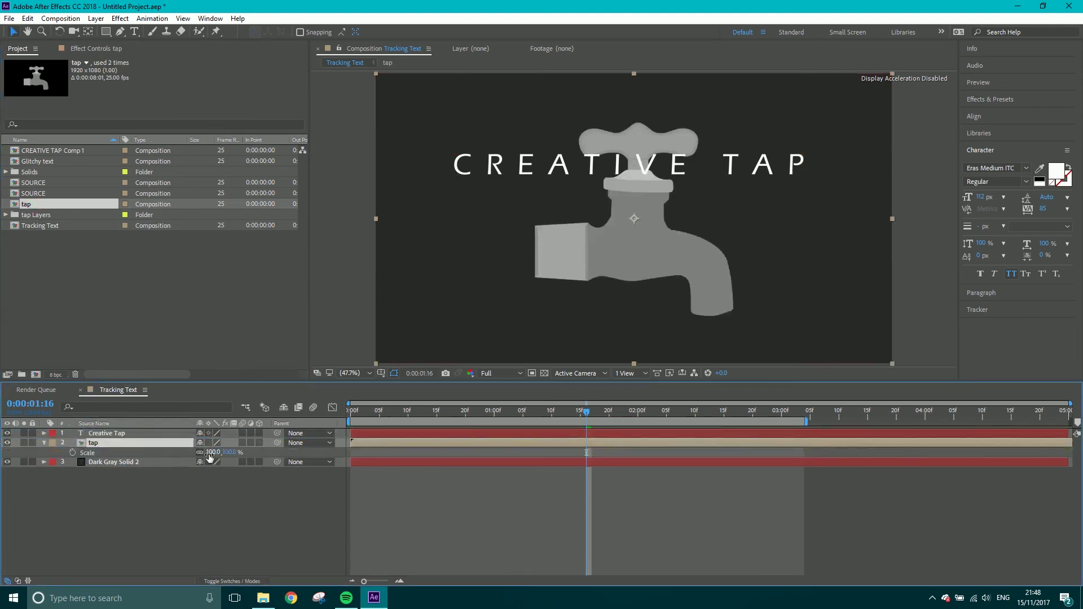
{"action": "type", "text": "50"}
{"action": "key", "text": "Return"}
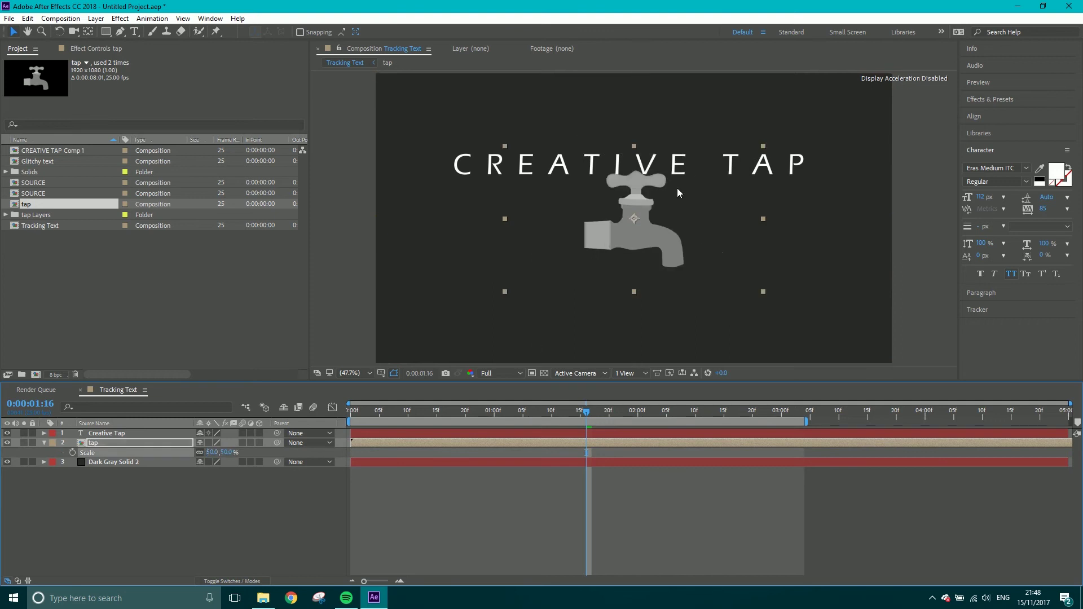
{"action": "left_click_drag", "start_coordinate": [643, 272], "coordinate": [641, 276]}
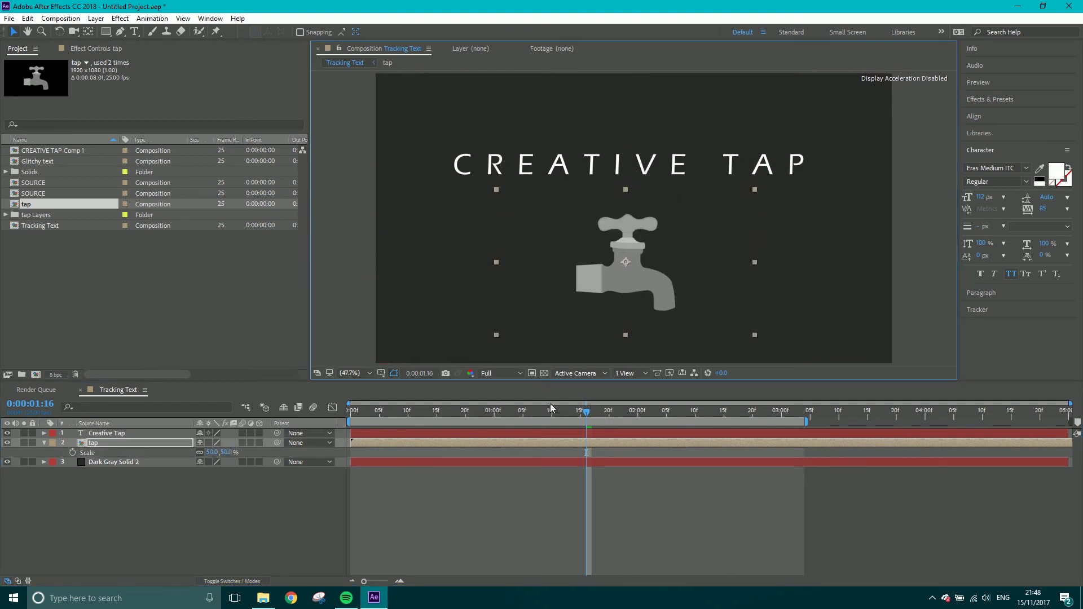
Keyframe the tap's Scale at 0% at the start and 50% at 0:00:03:00
{"action": "key", "text": "Home"}
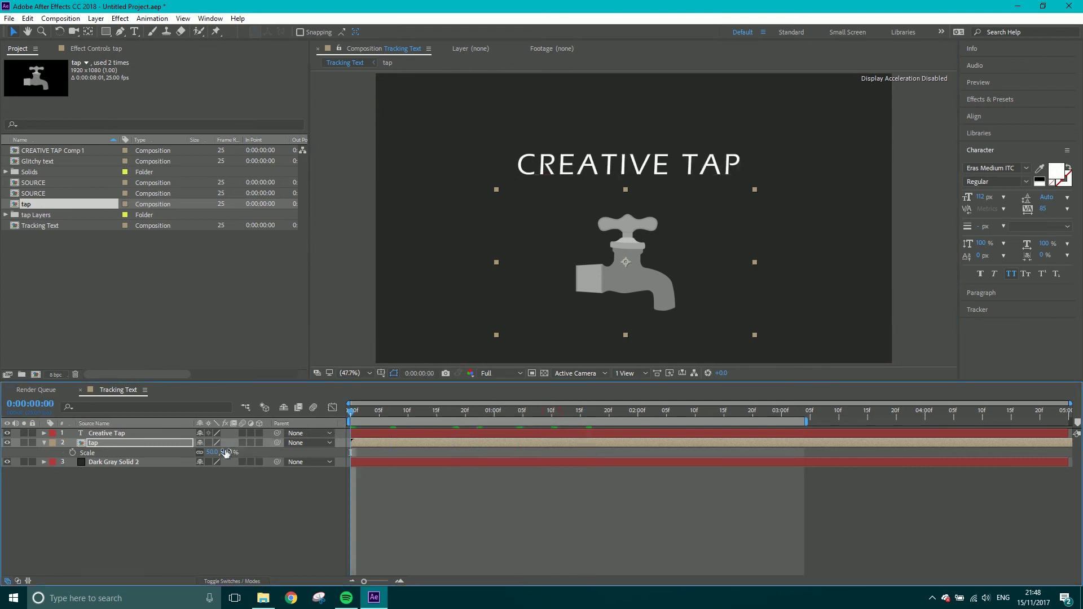
{"action": "type", "text": "0"}
{"action": "key", "text": "Return"}
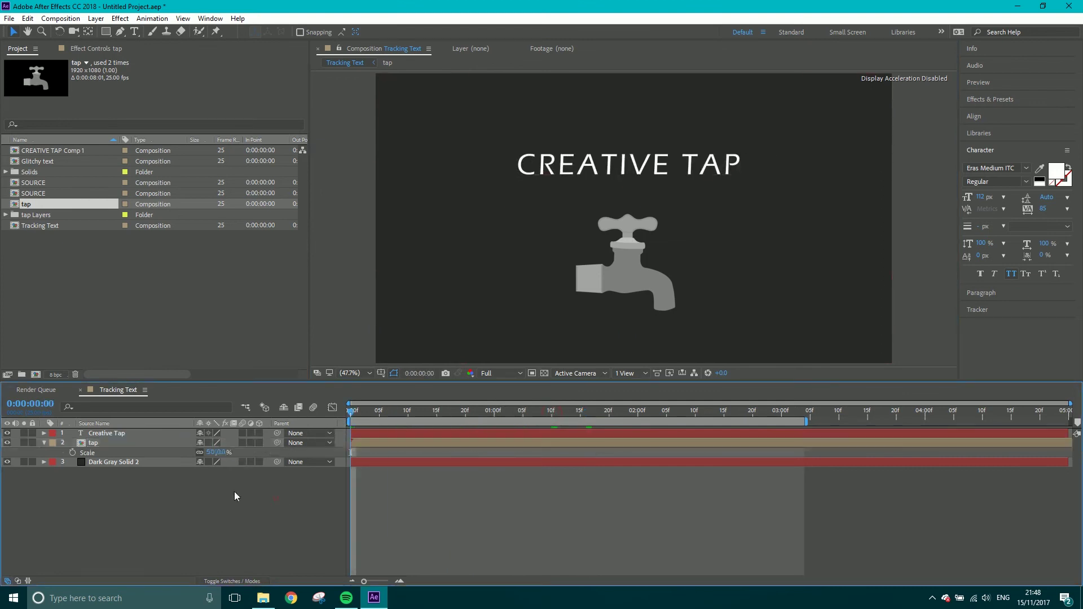
{"action": "left_click", "coordinate": [73, 453]}
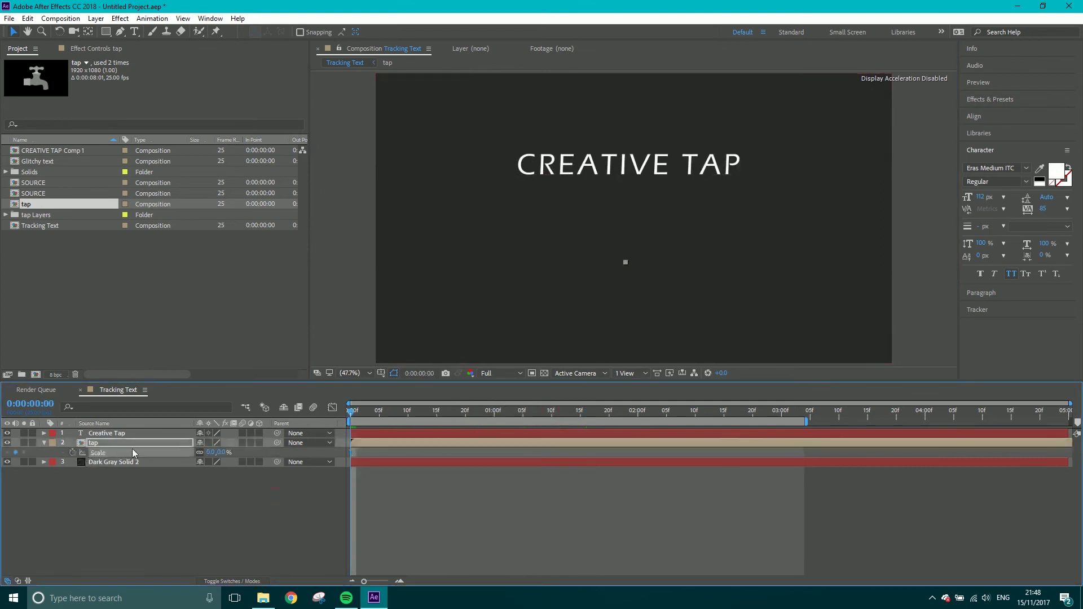
{"action": "left_click", "coordinate": [553, 435]}
{"action": "key", "text": "u"}
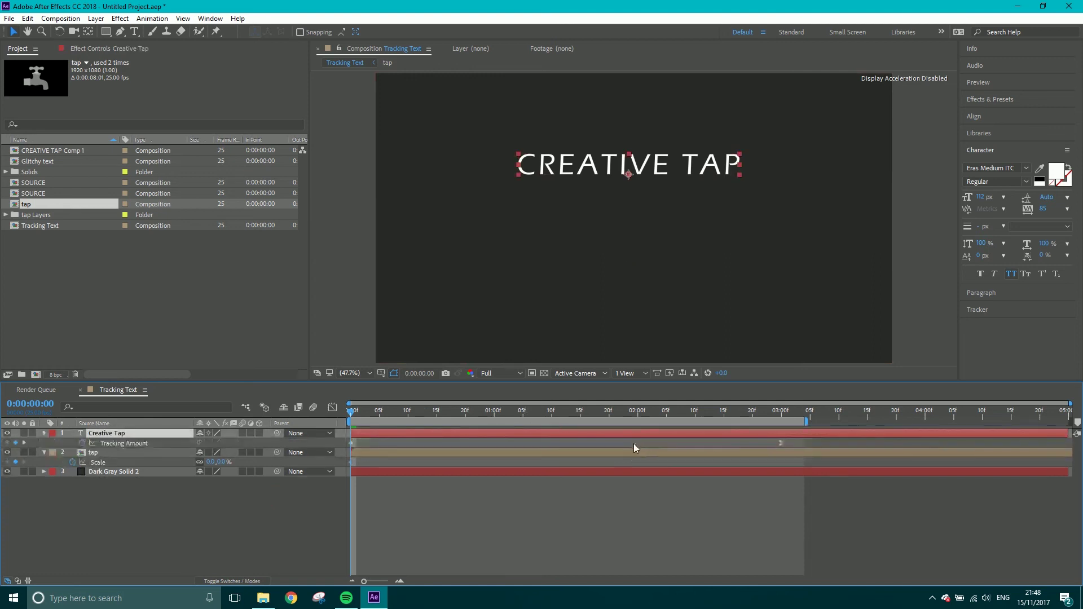
{"action": "left_click", "coordinate": [781, 412]}
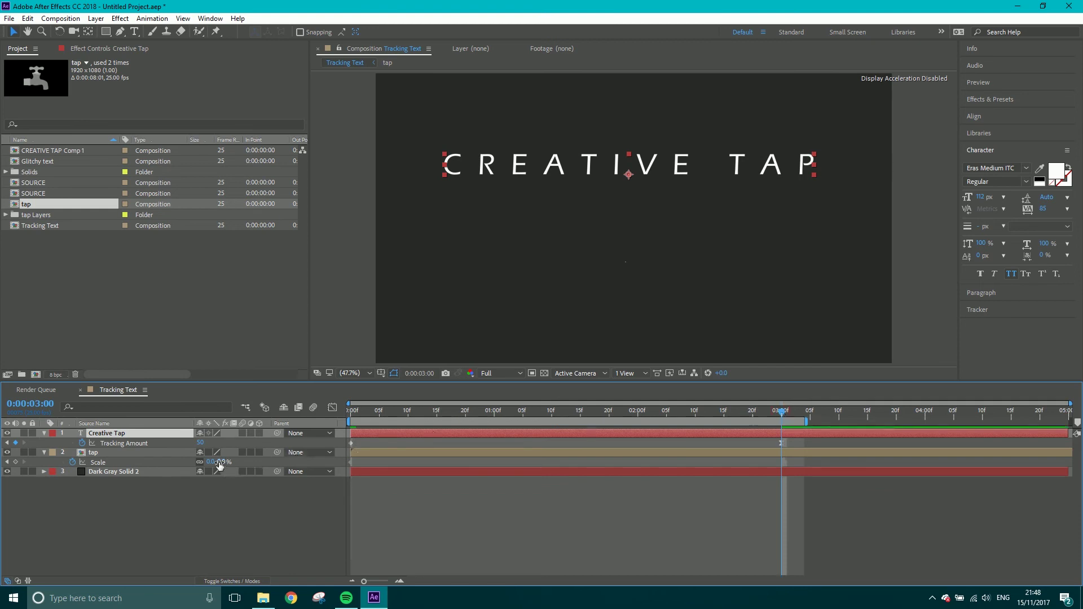
{"action": "key", "text": "Return"}
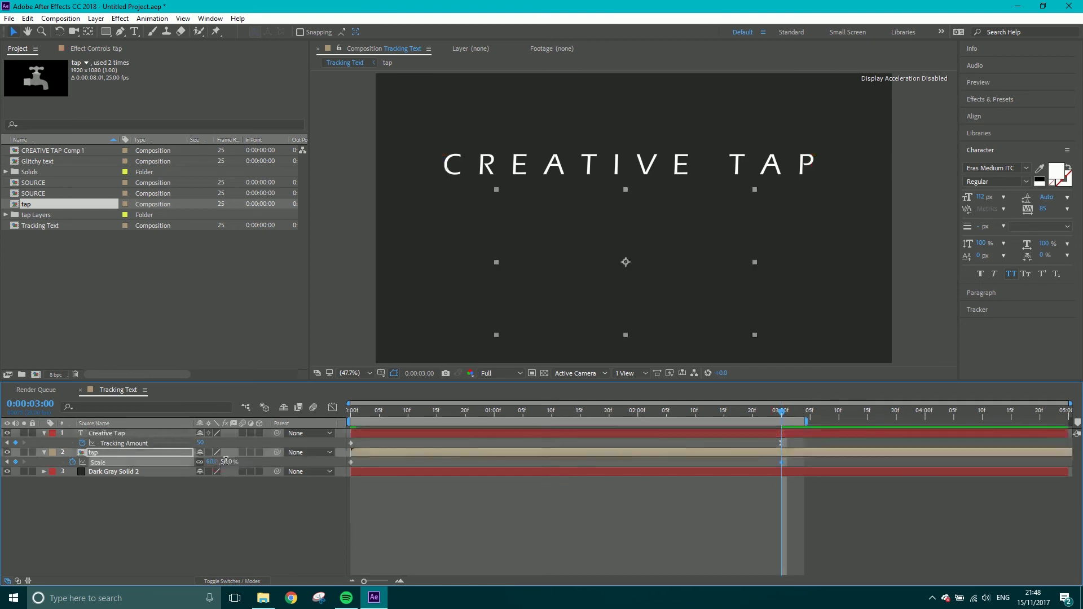
Realign the end Scale keyframe to exactly three seconds and select both Scale keyframes
{"action": "left_click", "coordinate": [797, 460]}
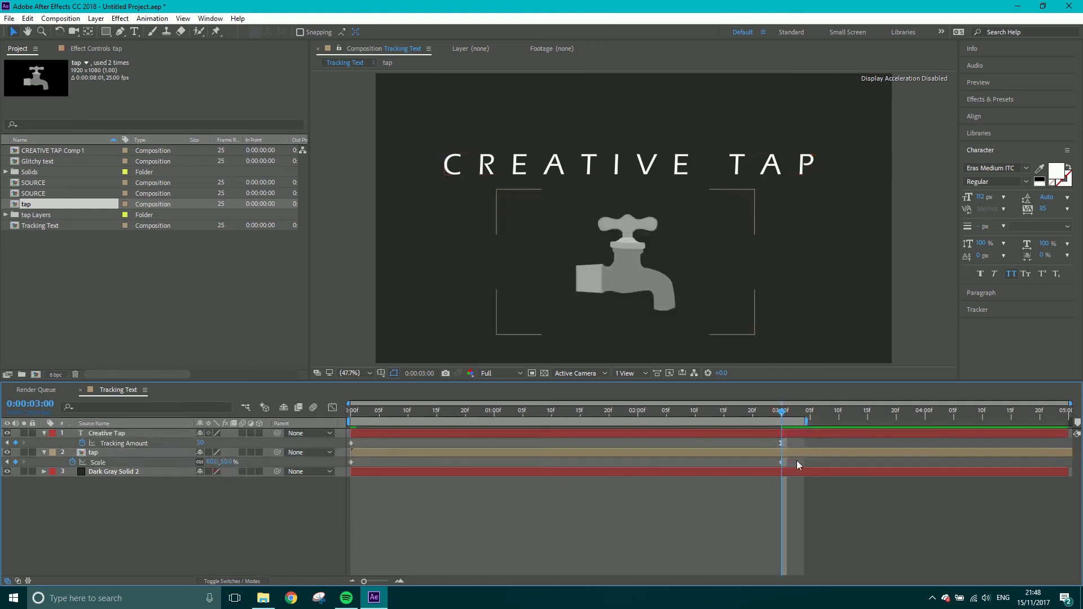
{"action": "left_click", "coordinate": [776, 461]}
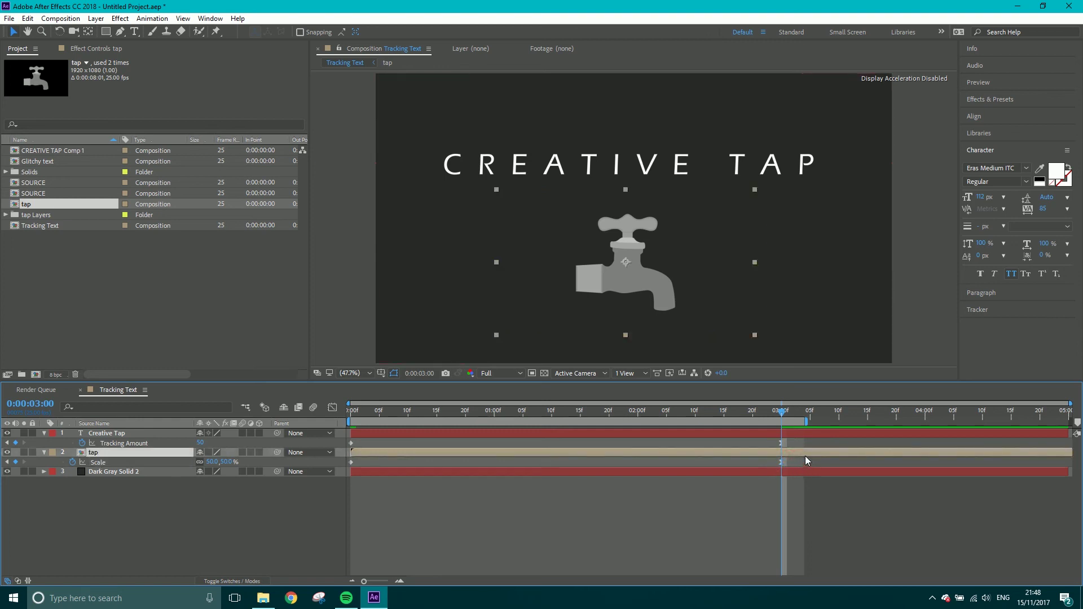
{"action": "left_click_drag", "start_coordinate": [782, 462], "coordinate": [811, 464]}
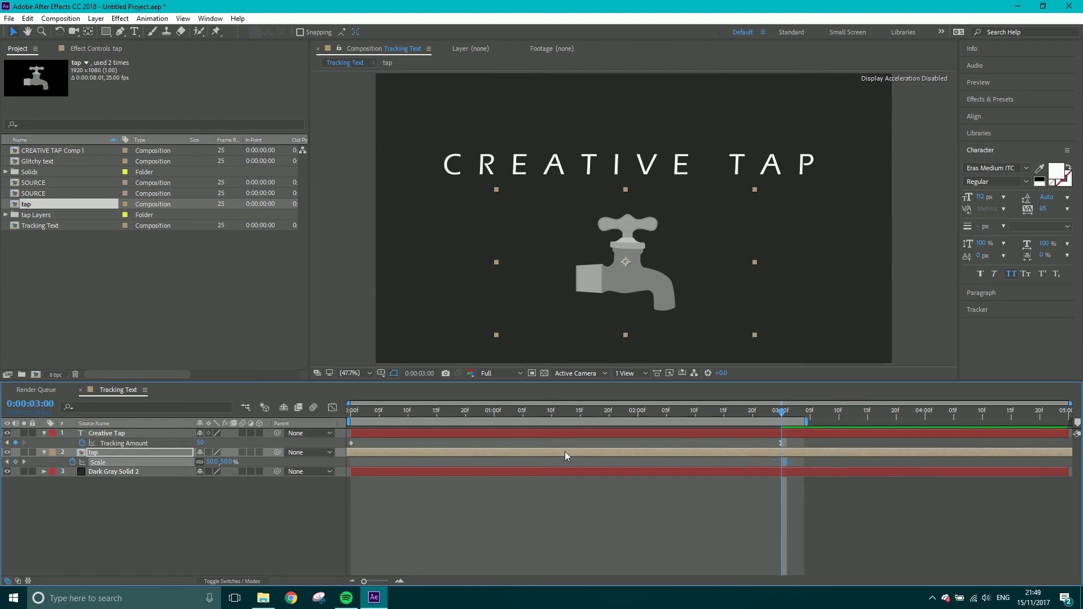
{"action": "left_click_drag", "start_coordinate": [564, 451], "coordinate": [590, 456]}
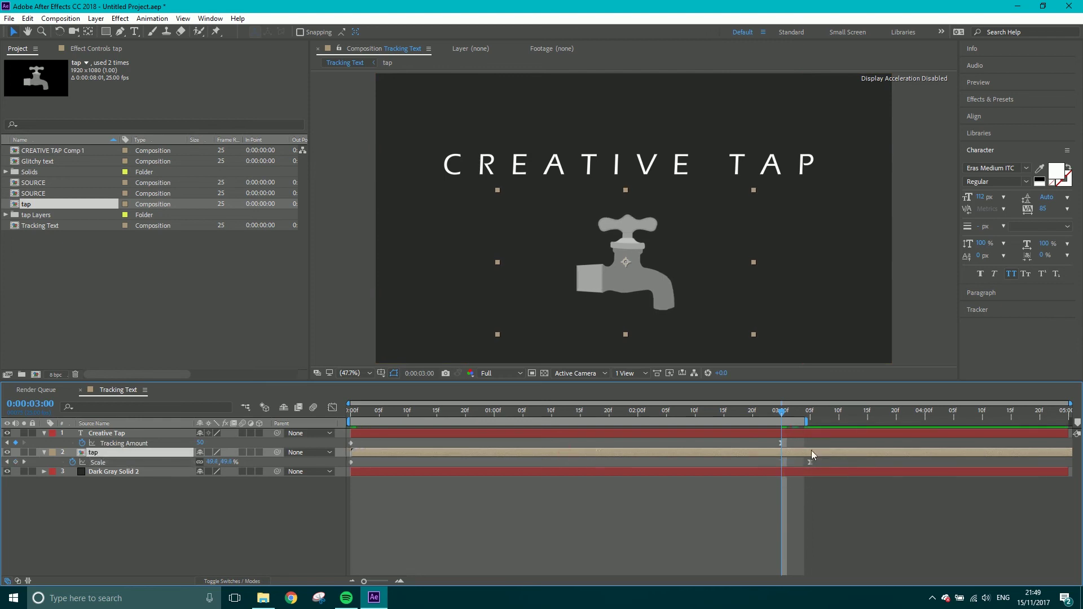
{"action": "left_click_drag", "start_coordinate": [810, 462], "coordinate": [647, 467]}
{"action": "left_click_drag", "start_coordinate": [433, 465], "coordinate": [346, 463]}
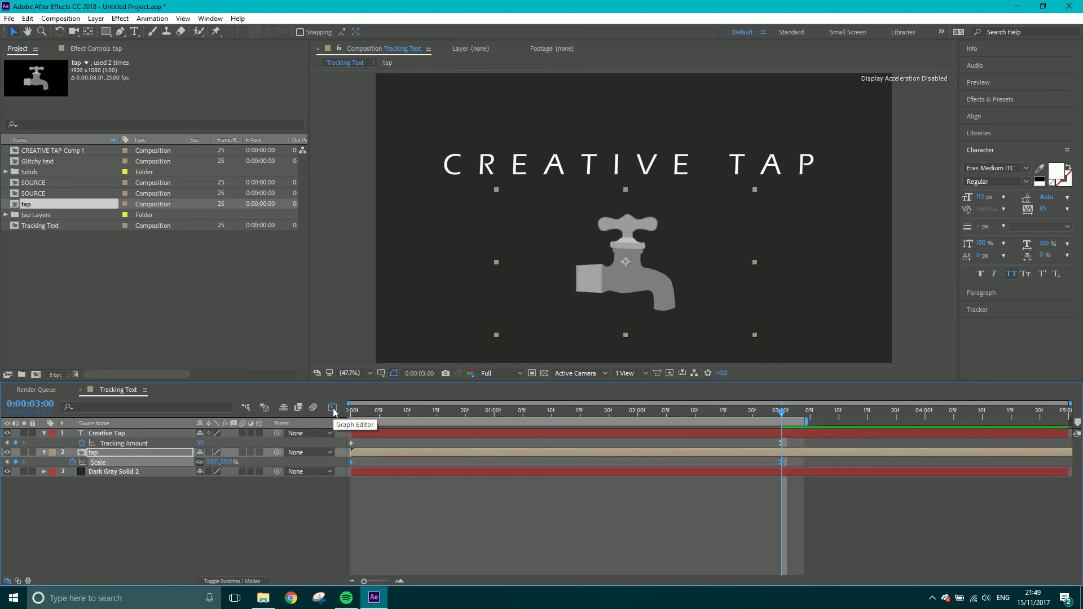
Ease the tap's Scale into its three-second keyframe in the Speed Graph, then preview from the start
{"action": "left_click", "coordinate": [333, 408]}
{"action": "left_click", "coordinate": [781, 550]}
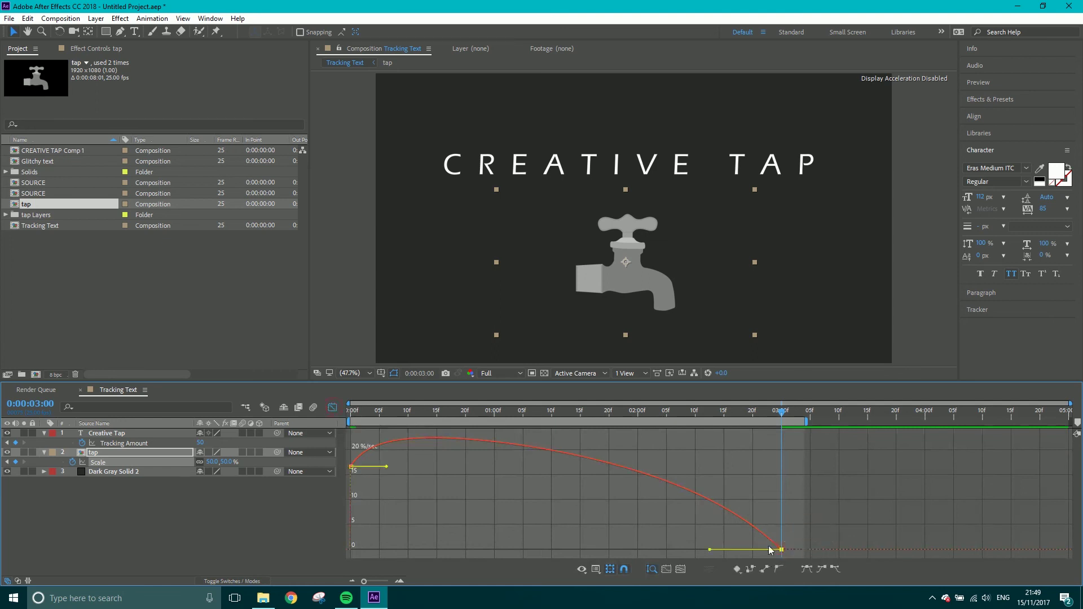
{"action": "left_click_drag", "start_coordinate": [710, 550], "coordinate": [619, 550]}
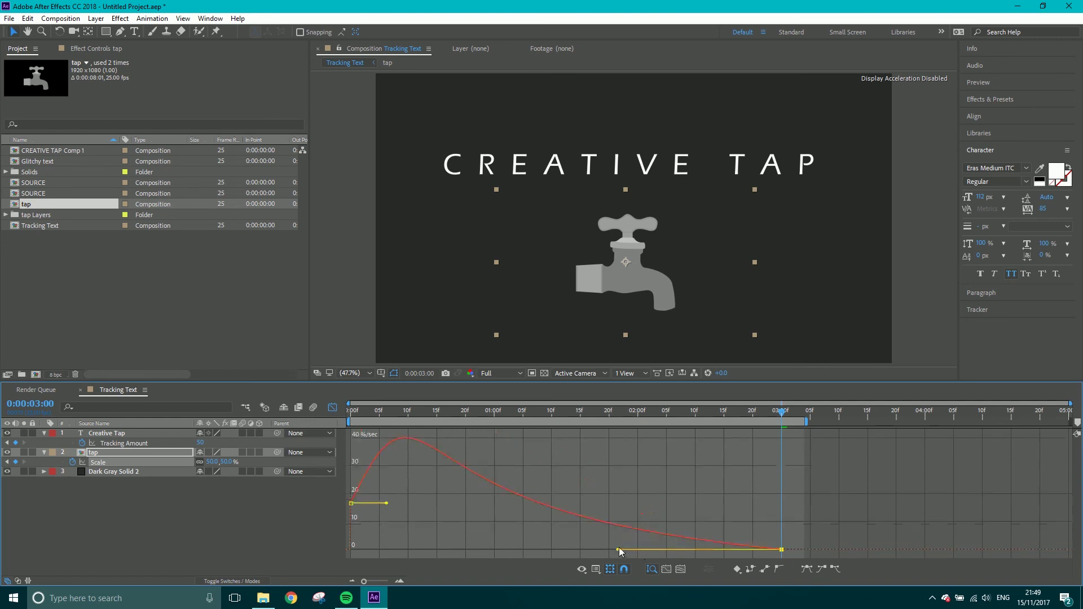
{"action": "left_click", "coordinate": [333, 408]}
{"action": "left_click_drag", "start_coordinate": [379, 413], "coordinate": [326, 421]}
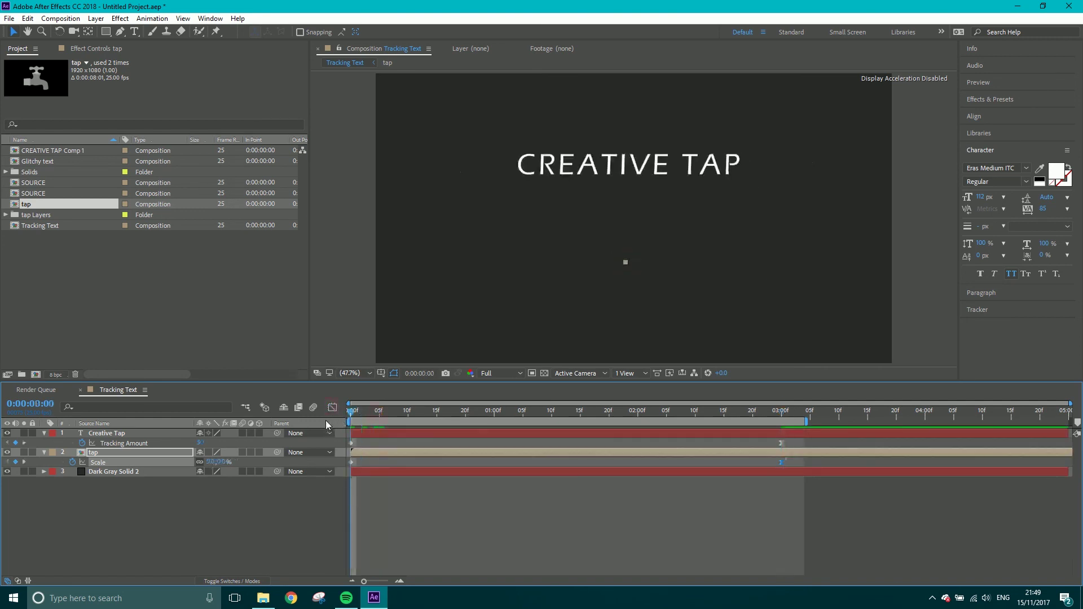
{"action": "key", "text": "space"}
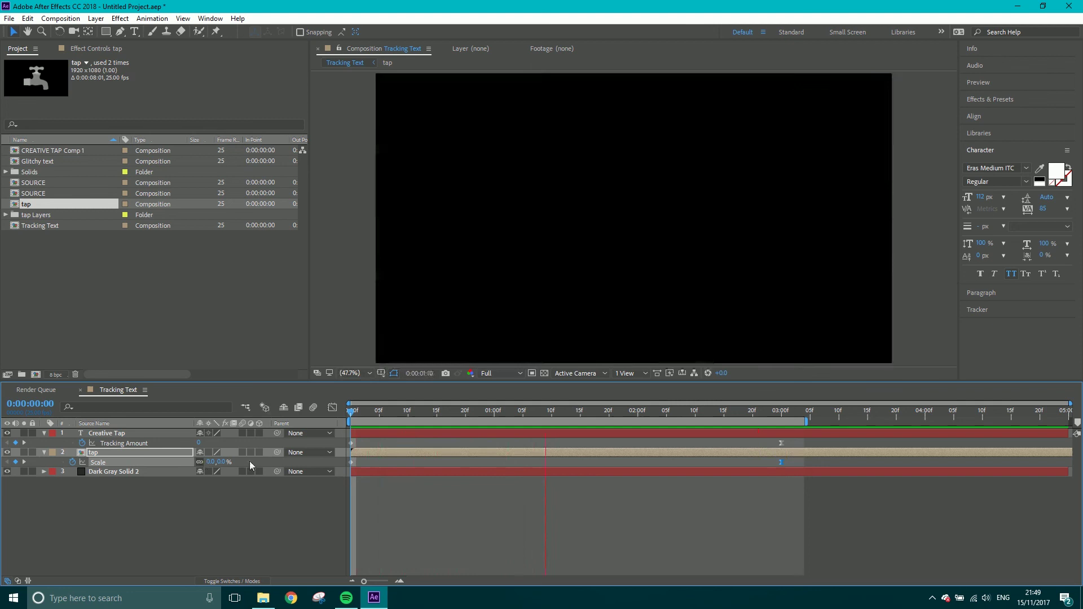
Add the expression wiggle(5,20) to Tracking Amount and preview from near the start
{"action": "key", "text": "space"}
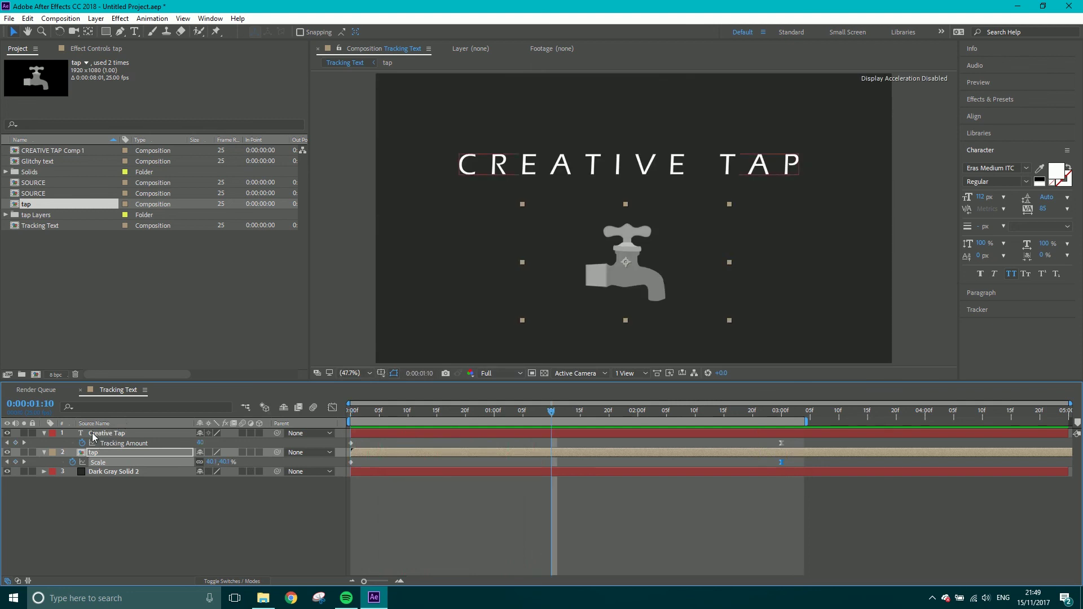
{"action": "left_click", "coordinate": [82, 444], "text": "alt"}
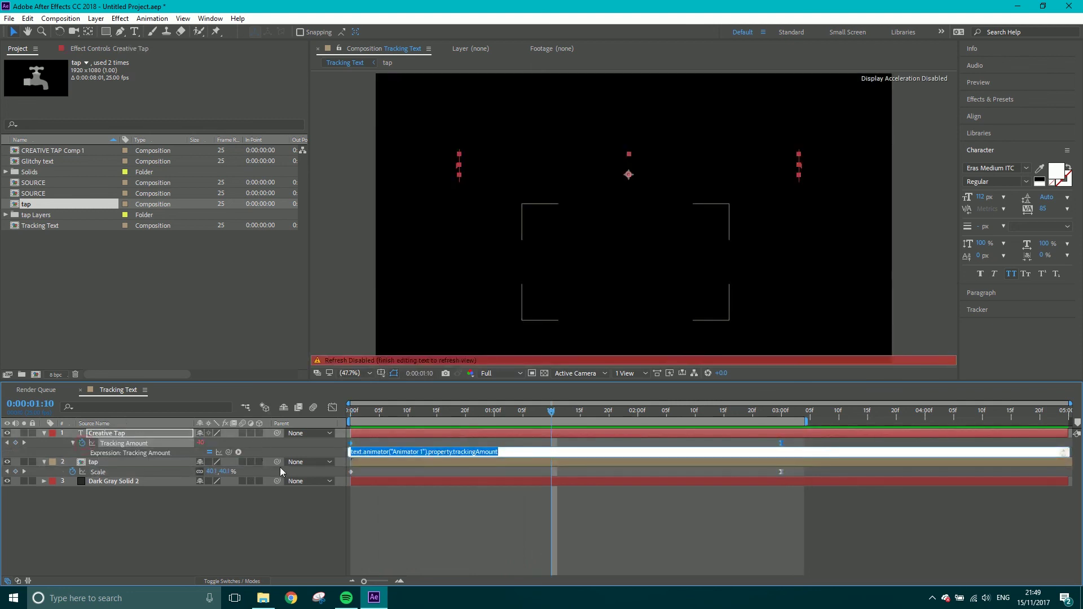
{"action": "type", "text": "wiggle"}
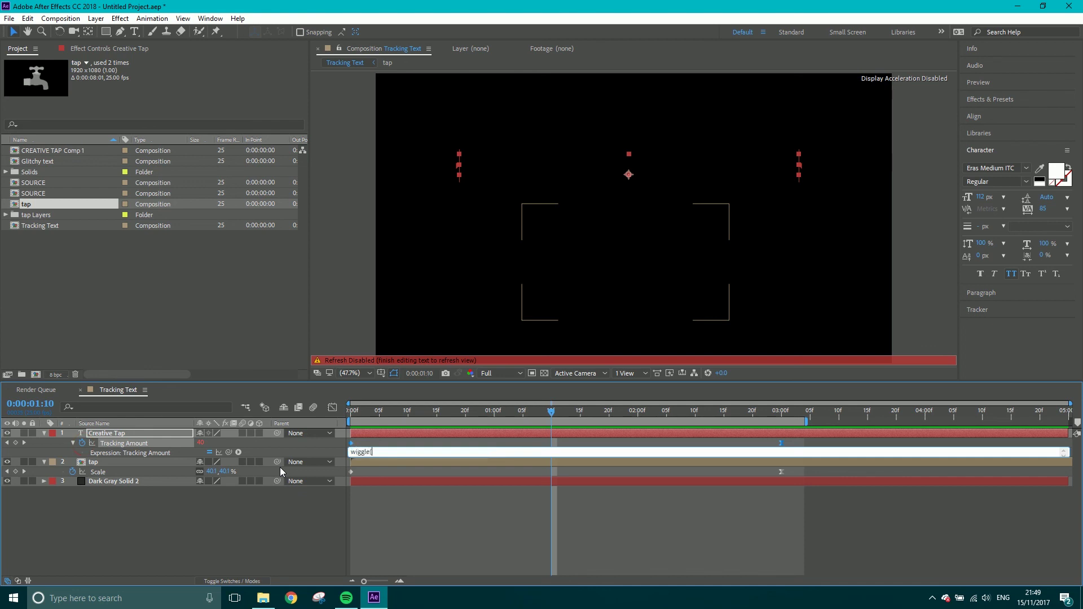
{"action": "type", "text": "(5,20)"}
{"action": "left_click", "coordinate": [279, 494]}
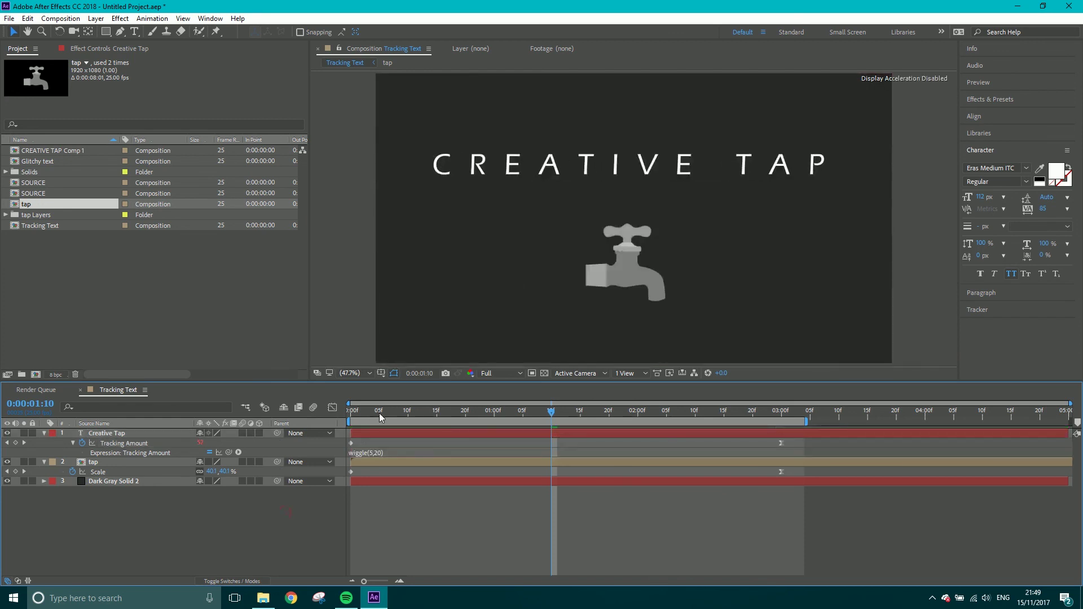
{"action": "left_click_drag", "start_coordinate": [379, 413], "coordinate": [343, 413]}
{"action": "key", "text": "space"}
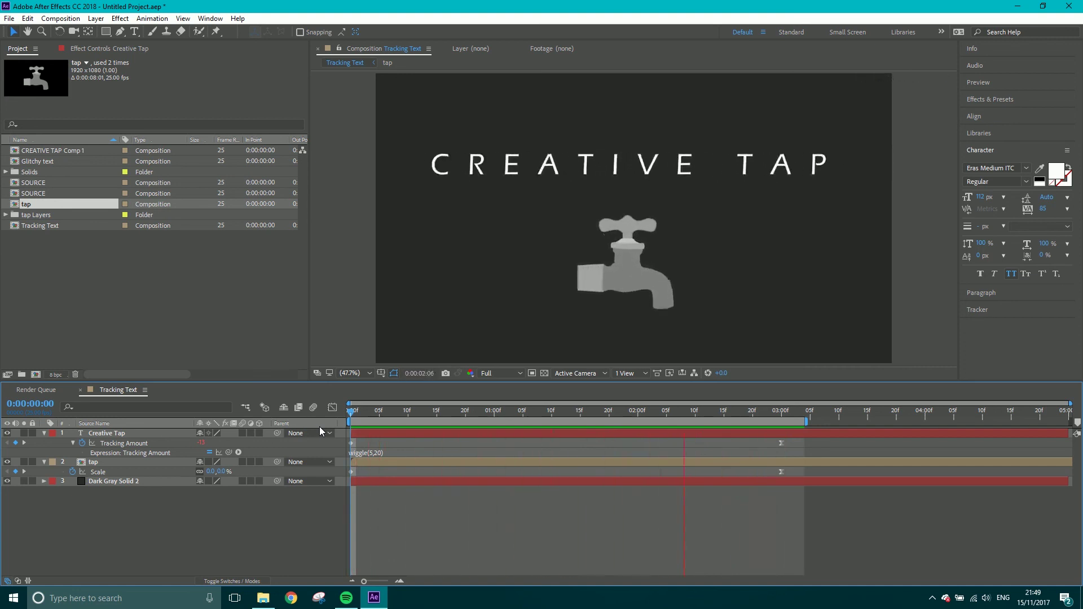
Stop the preview and delete the wiggle(5,20) expression from CREATIVE TAP's Tracking Amount, keeping its keyframes
{"action": "key", "text": "space"}
{"action": "left_click", "coordinate": [382, 455]}
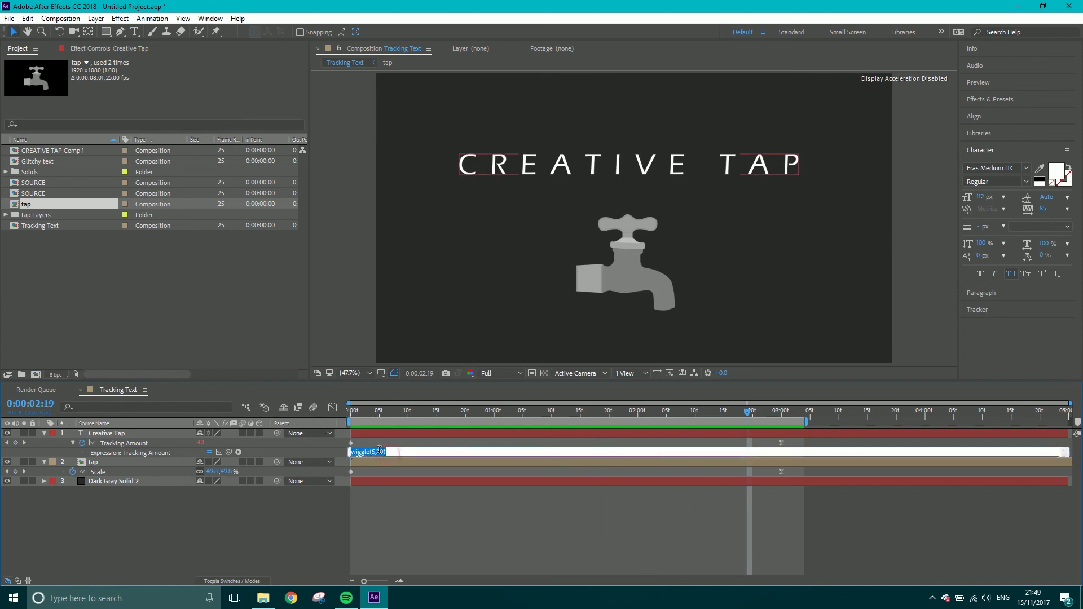
{"action": "left_click", "coordinate": [312, 517]}
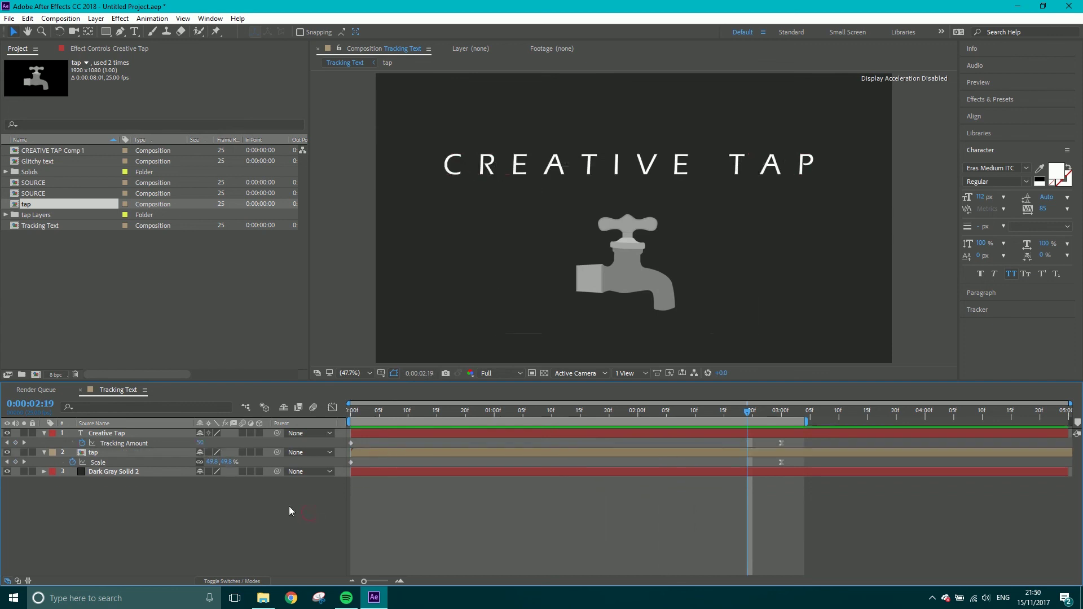